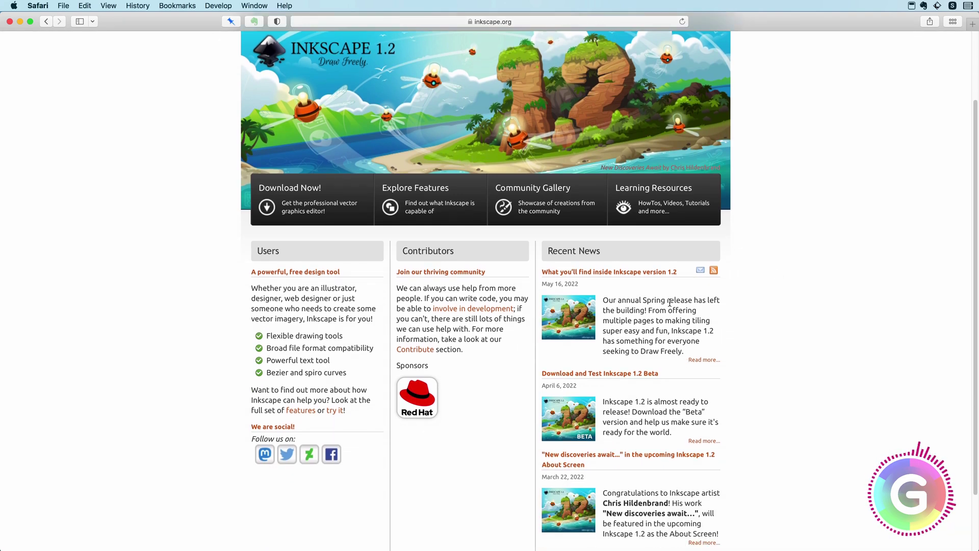
Step: Open the news article on what's inside Inkscape version 1.2 and read through its overview of new features
click(662, 276)
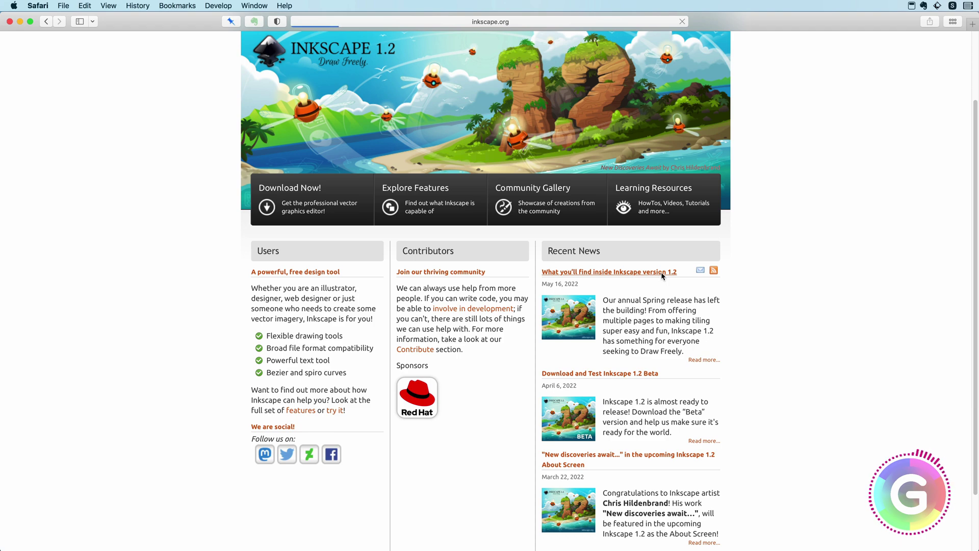
scroll(617, 363, down, 1)
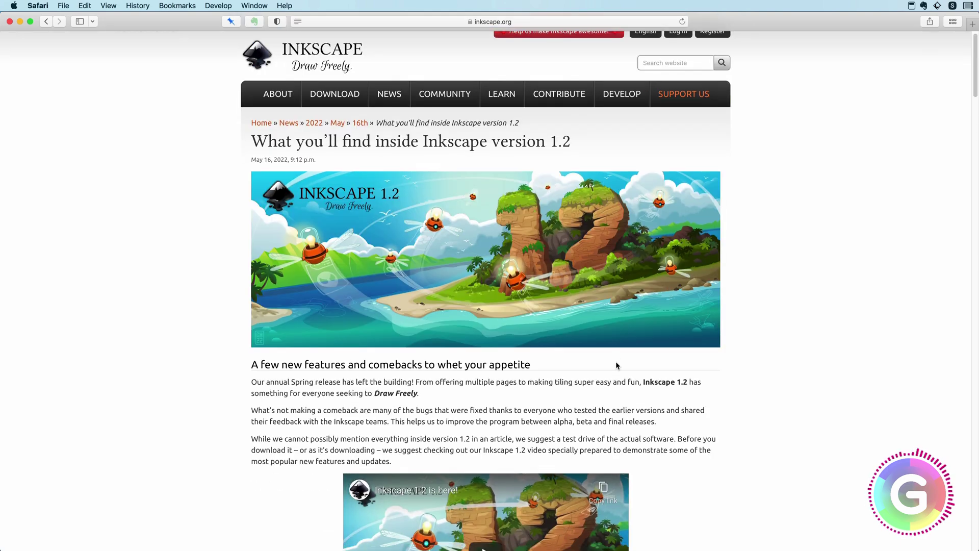
scroll(616, 365, down, 10)
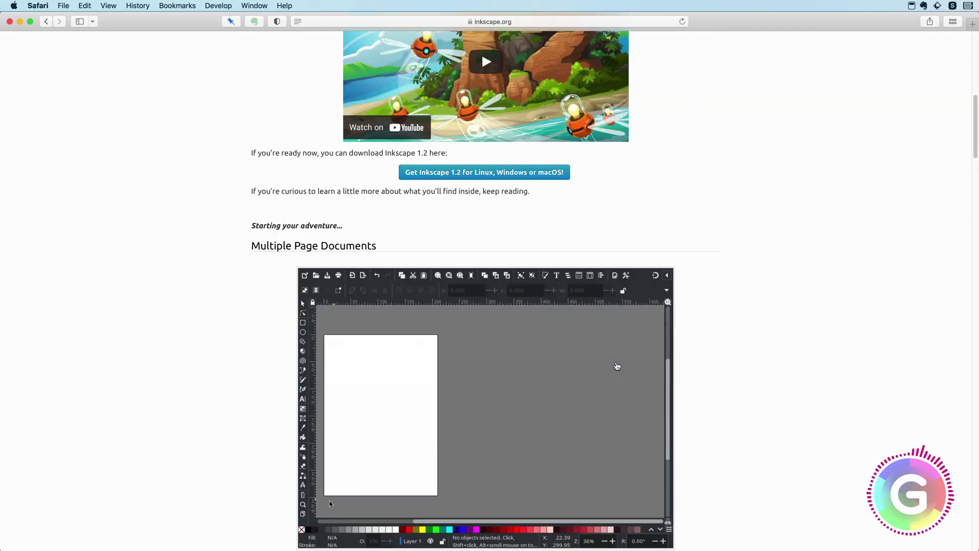
scroll(617, 367, down, 7)
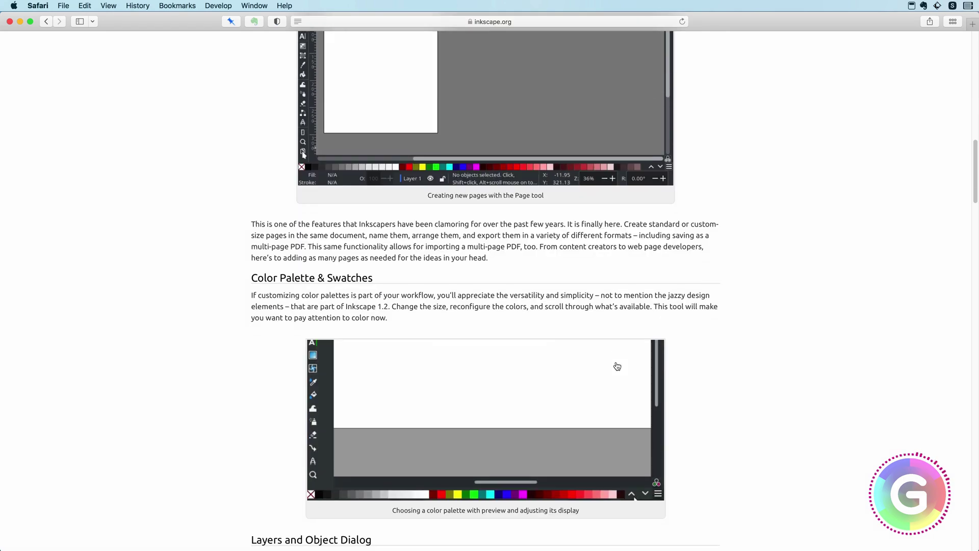
scroll(617, 366, down, 9)
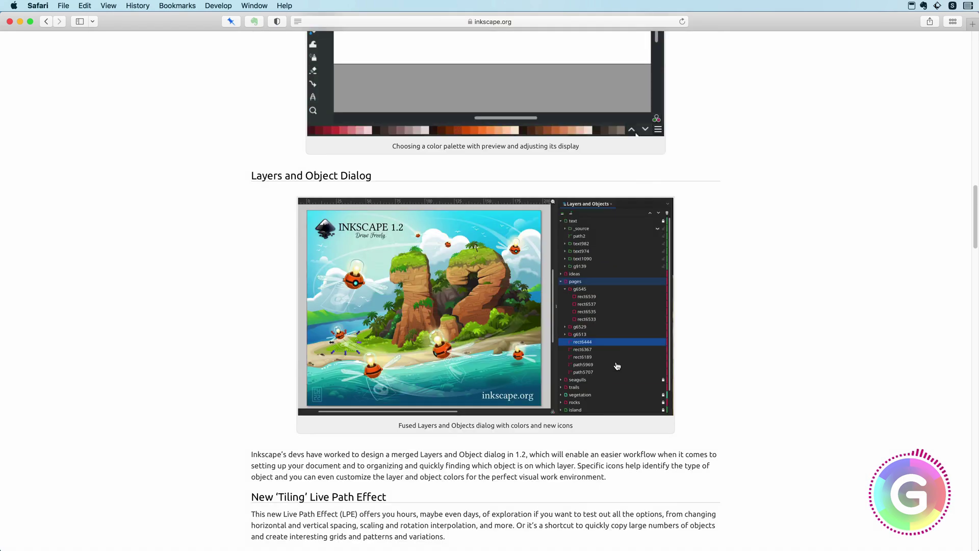
scroll(616, 362, down, 5)
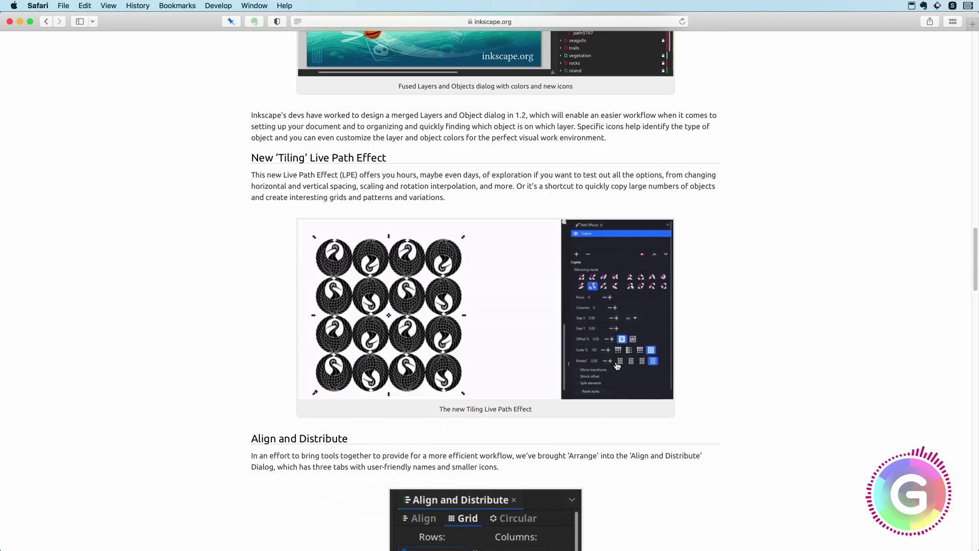
scroll(616, 362, down, 10)
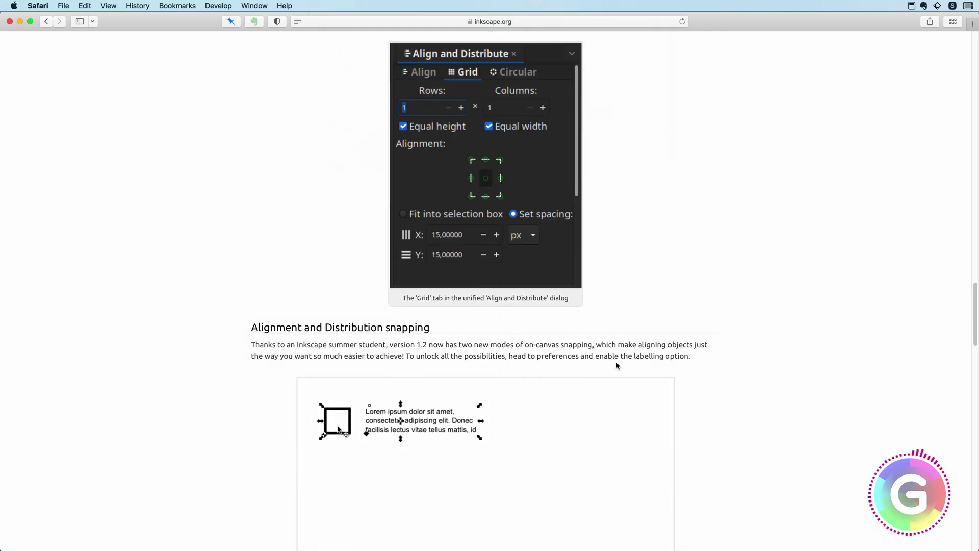
scroll(617, 367, down, 6)
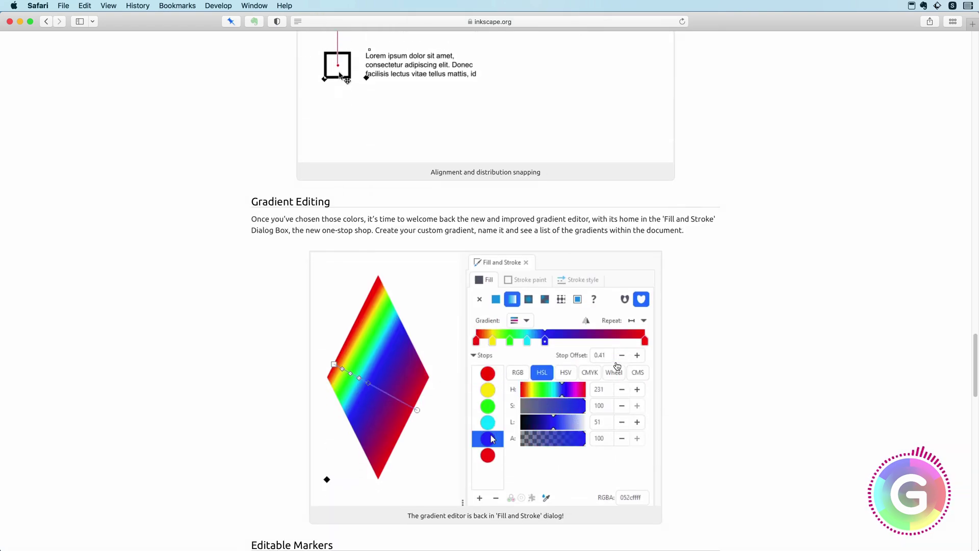
scroll(617, 366, down, 7)
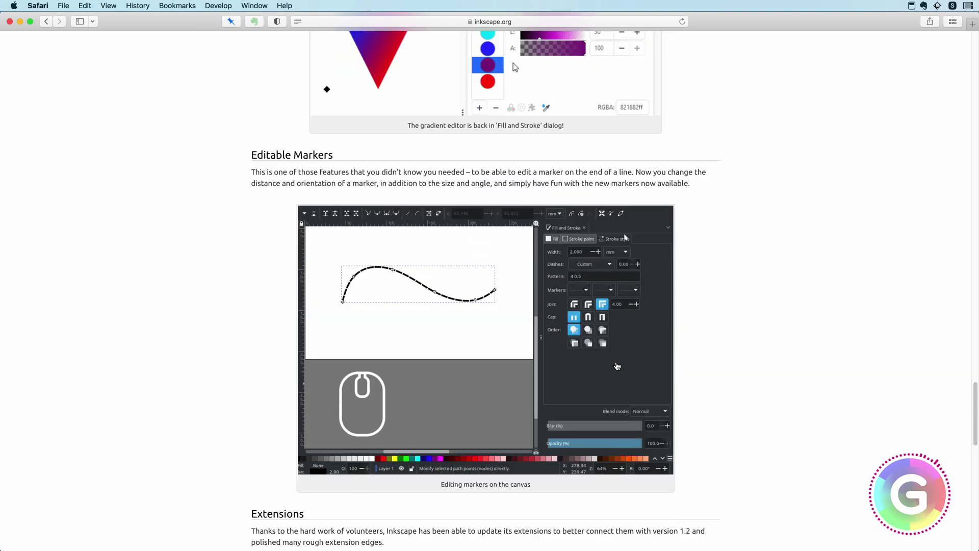
scroll(617, 362, down, 7)
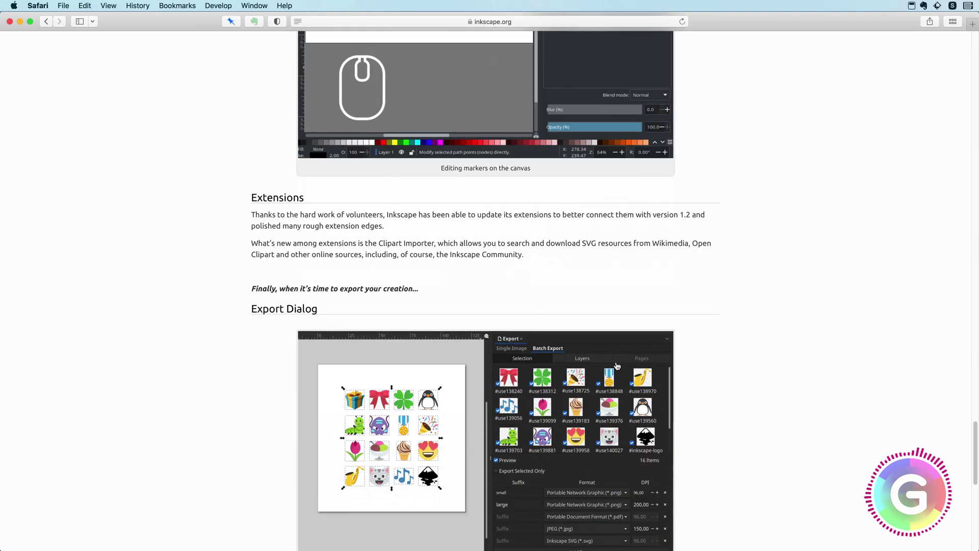
scroll(617, 367, down, 6)
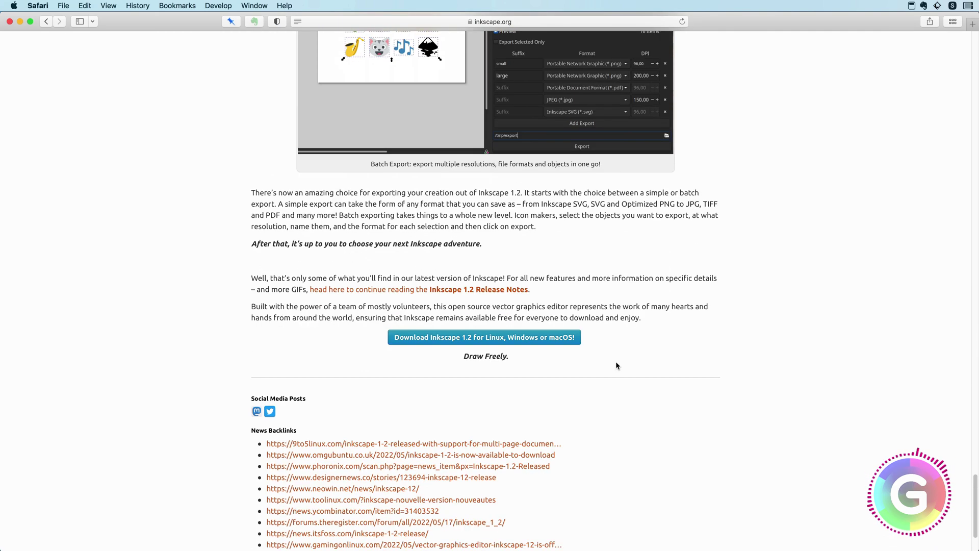
scroll(616, 366, down, 2)
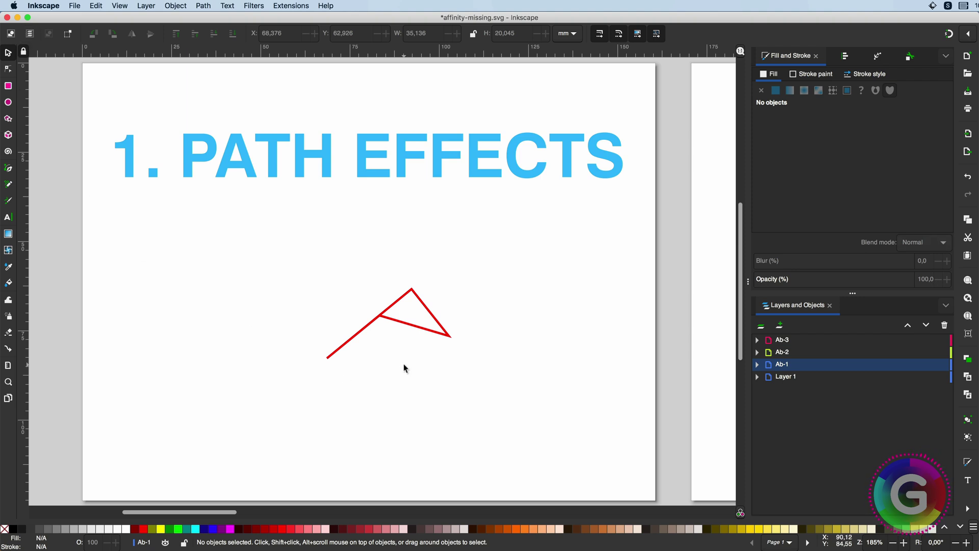
Step: Apply the Rotate copies live path effect to the red path below the PATH EFFECTS heading
click(406, 327)
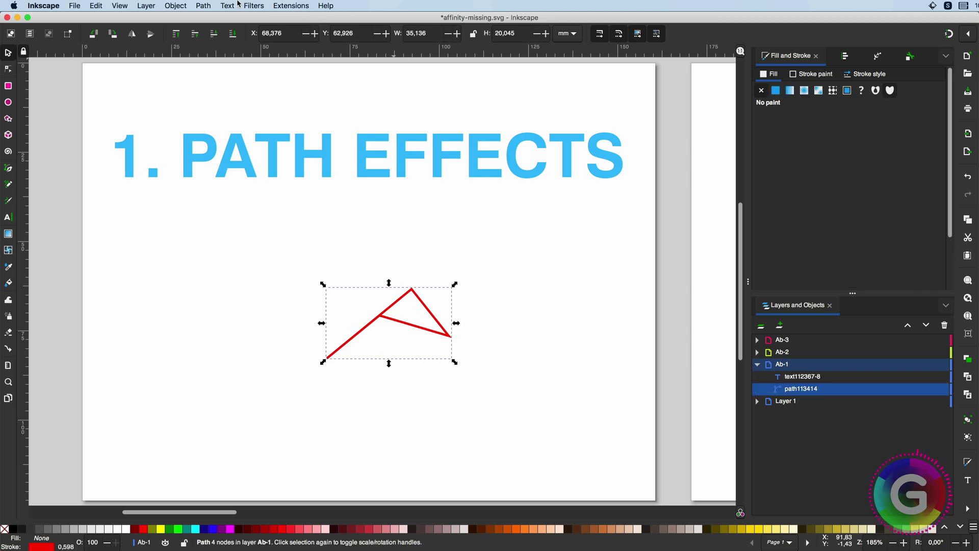
click(204, 6)
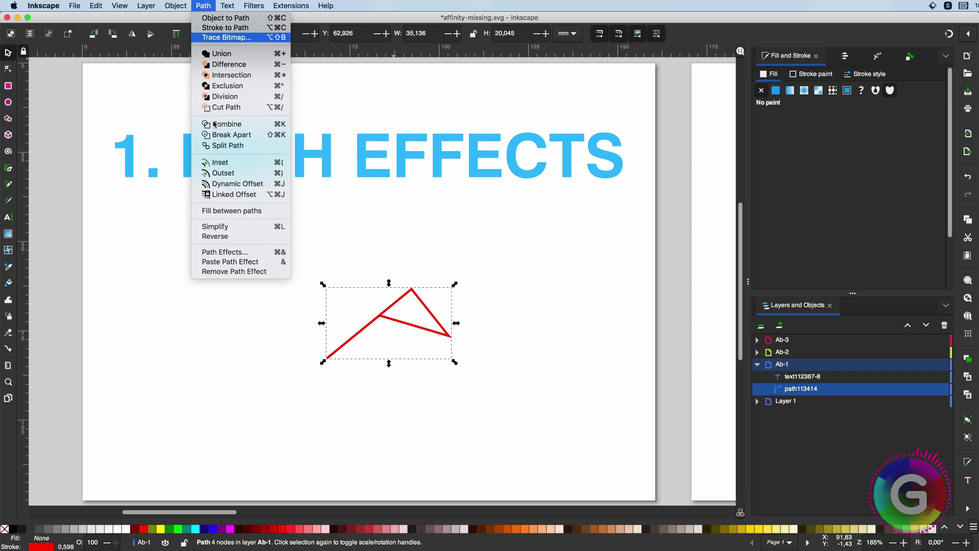
click(223, 252)
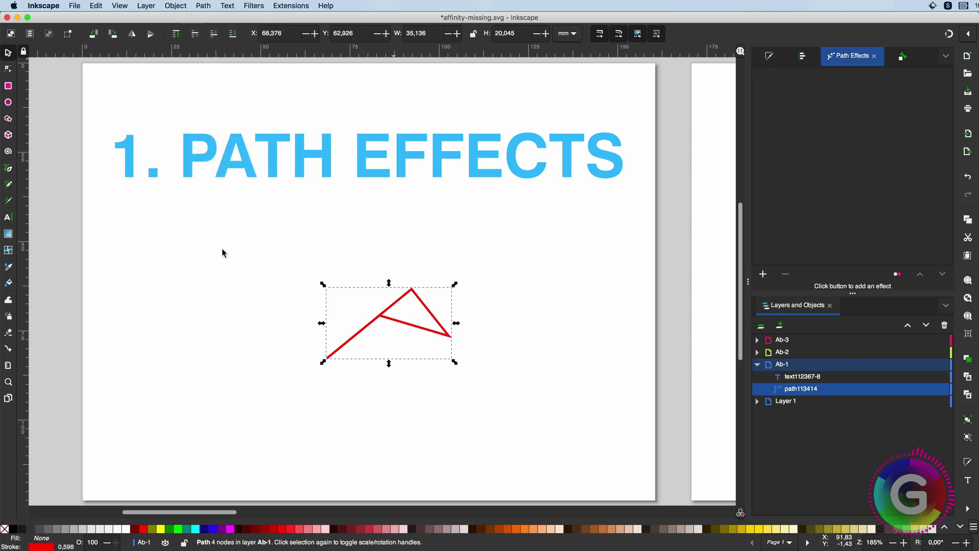
click(763, 276)
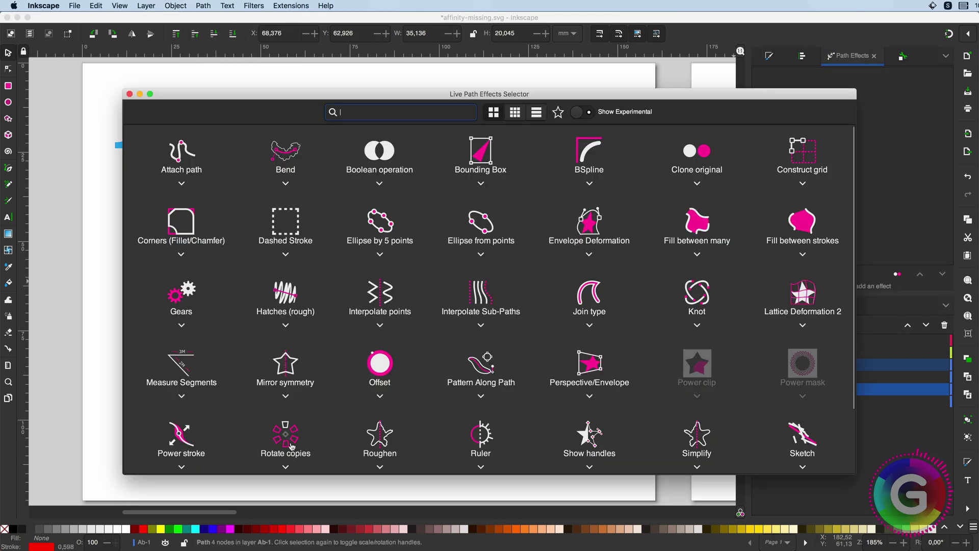
scroll(292, 447, down, 3)
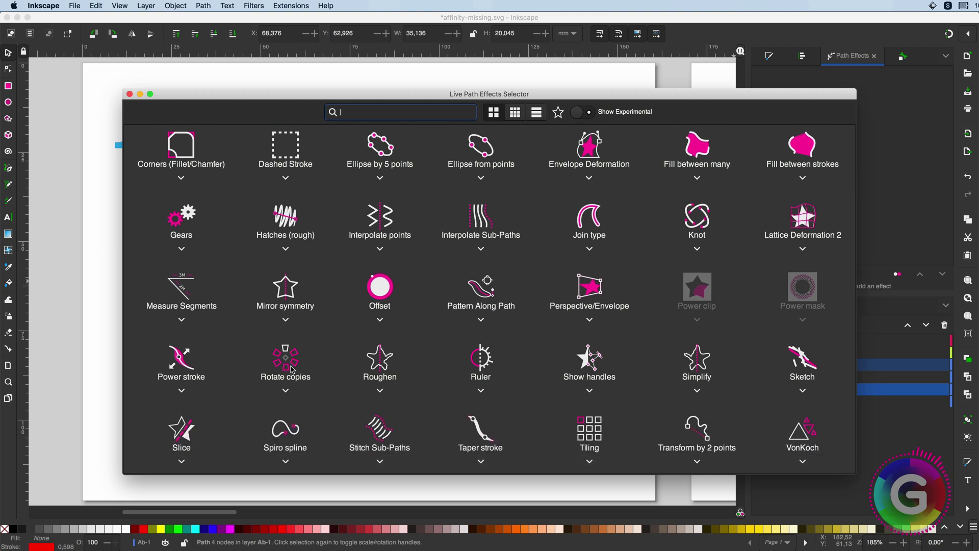
click(286, 363)
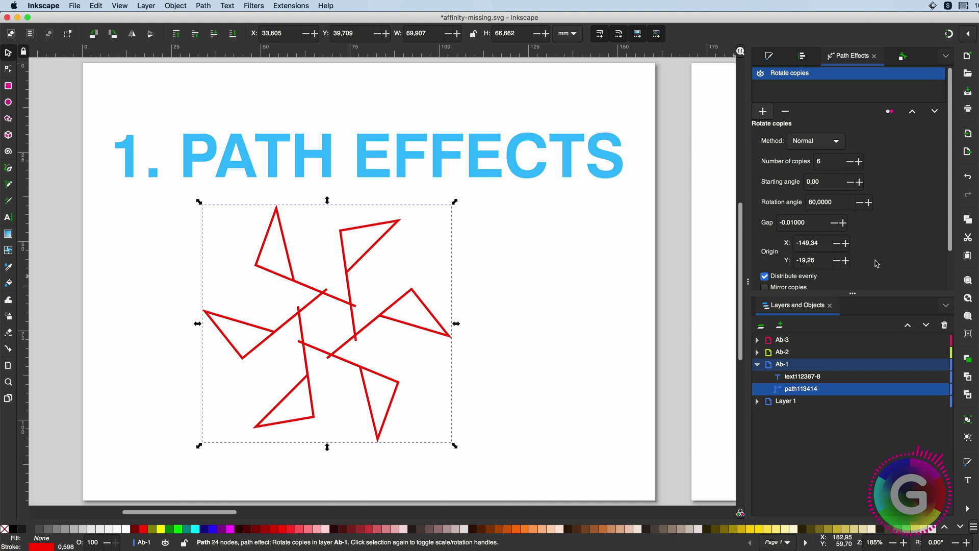
Step: Set the number of rotated copies to 30 and move the pattern about 8.4 mm sideways and 3.4 mm down
drag(822, 161, 805, 161)
text(30)
key(Return)
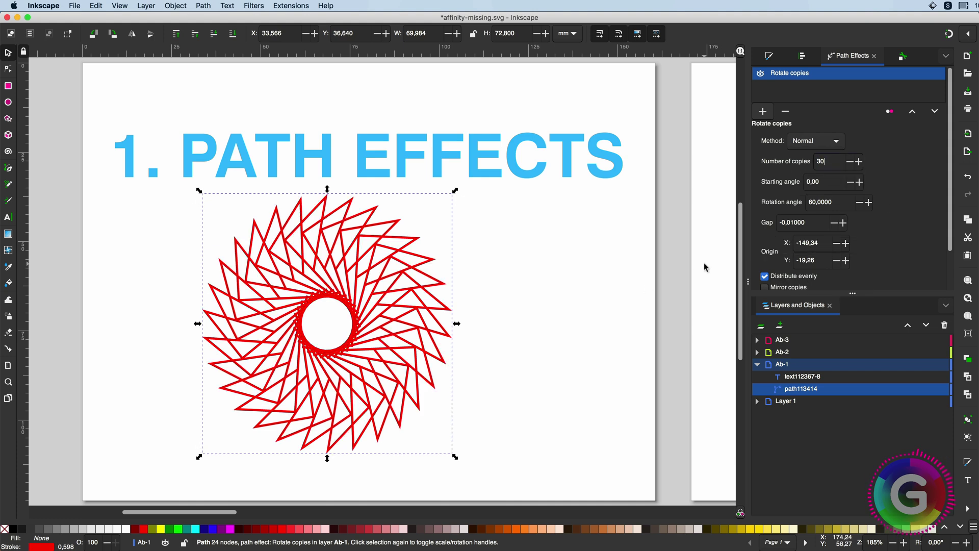
drag(338, 297, 368, 310)
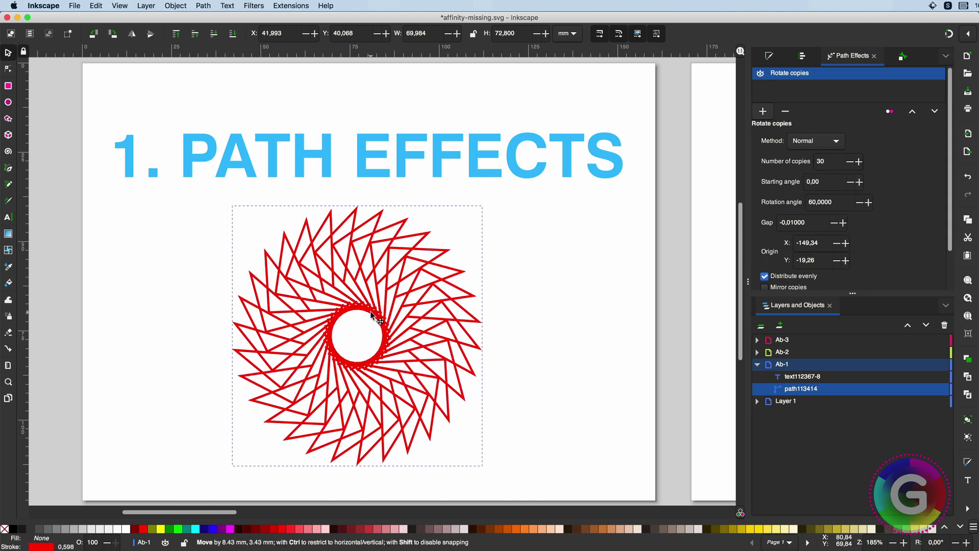
Step: Move several nodes of the source path to reshape the rotated pattern into a rosette of about 73 by 76 mm, and deselect it
click(386, 346)
double_click(403, 344)
drag(450, 337, 374, 377)
drag(409, 328, 309, 256)
mouse_move(479, 349)
mouse_down()
mouse_move(503, 346)
mouse_move(488, 338)
mouse_up()
drag(441, 301, 425, 272)
click(8, 54)
click(555, 223)
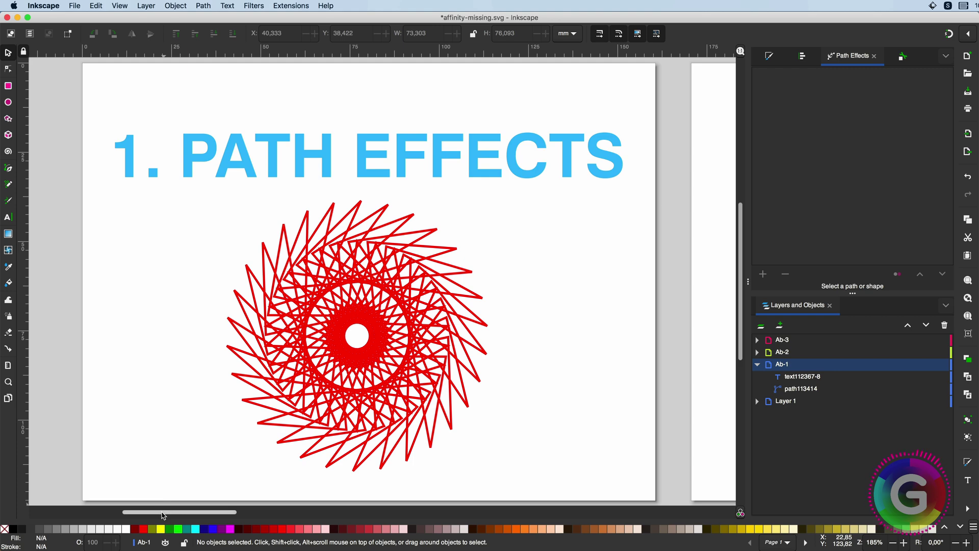
Step: Select the blue logo image on the AUTOTRACE page and open the Trace Bitmap settings
drag(163, 514, 257, 514)
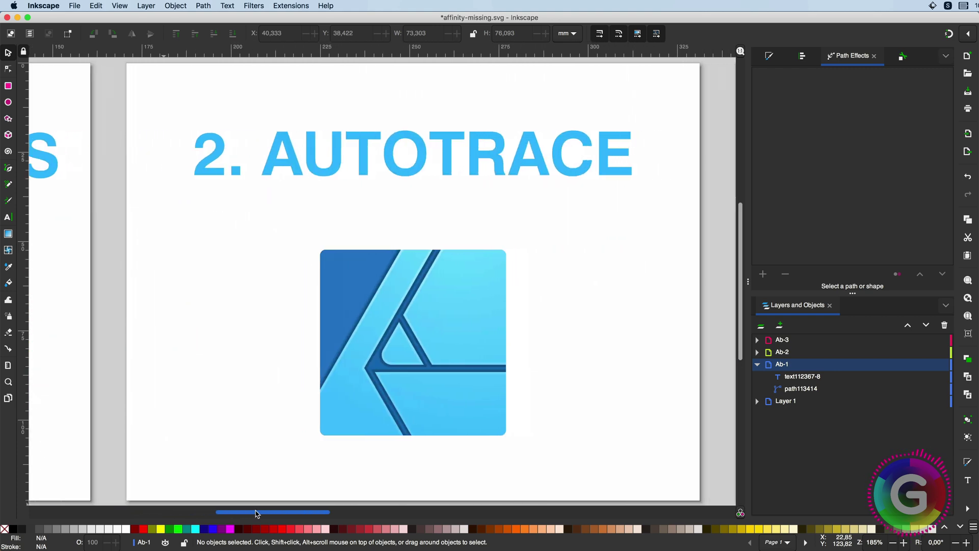
click(408, 332)
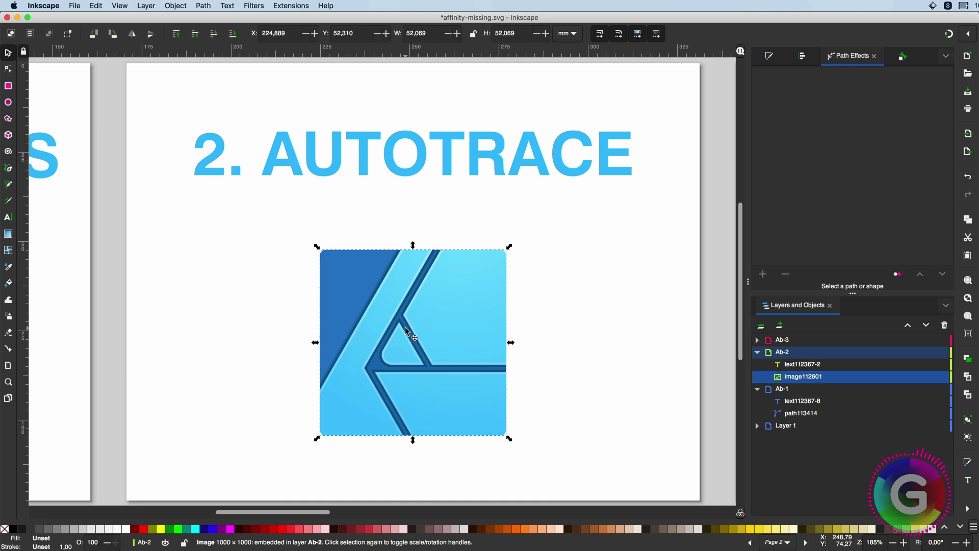
click(203, 6)
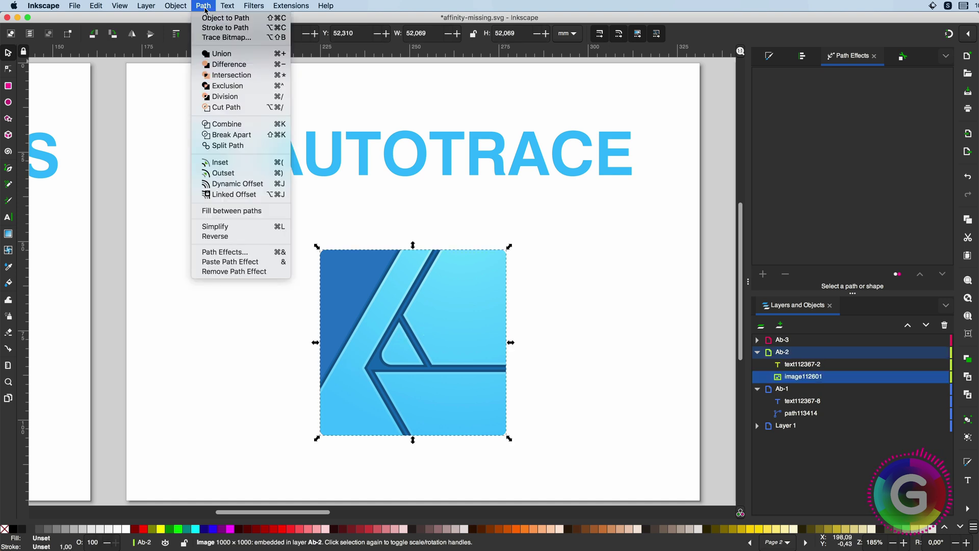
click(210, 38)
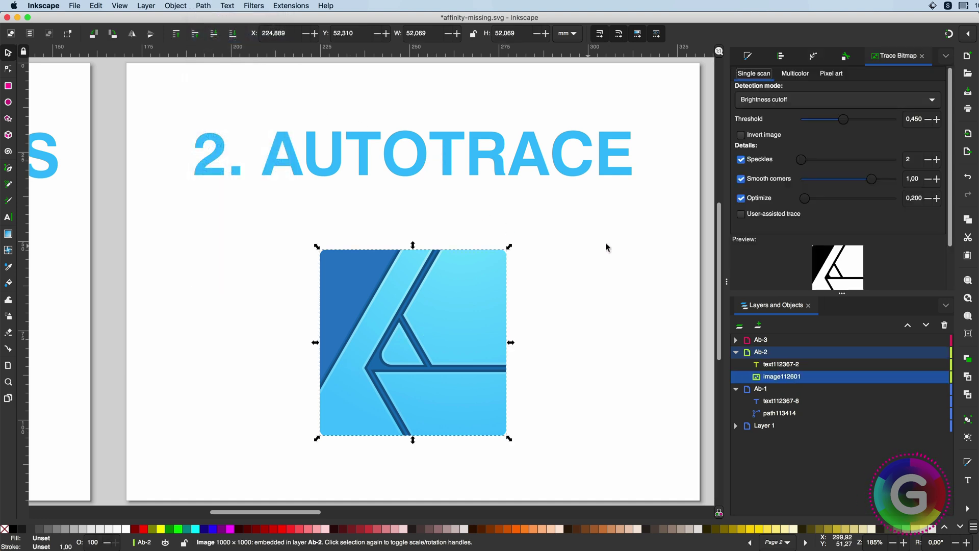
click(625, 247)
Step: Look through the Single scan, Multicolor and Pixel art tracing modes and settle on Multicolor
click(794, 74)
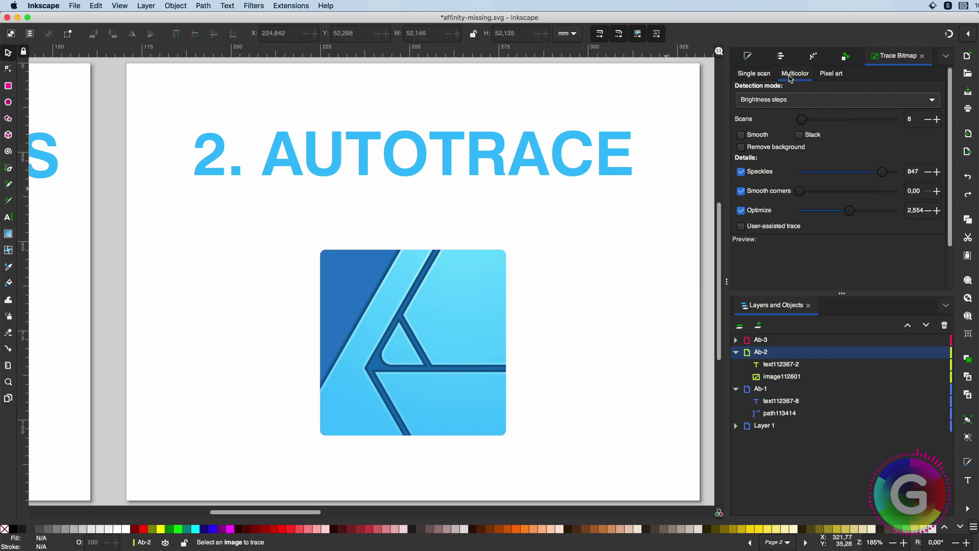
click(841, 78)
click(769, 81)
click(785, 80)
click(830, 78)
click(799, 82)
Step: Set the multicolor detection mode to Colors and reselect the logo image, undoing its accidental move
click(801, 106)
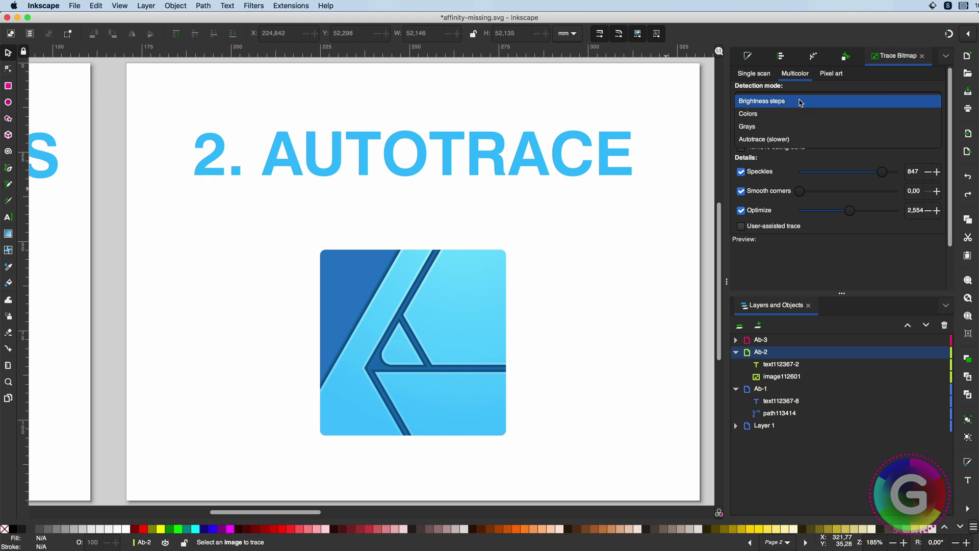
click(801, 116)
scroll(821, 199, down, 2)
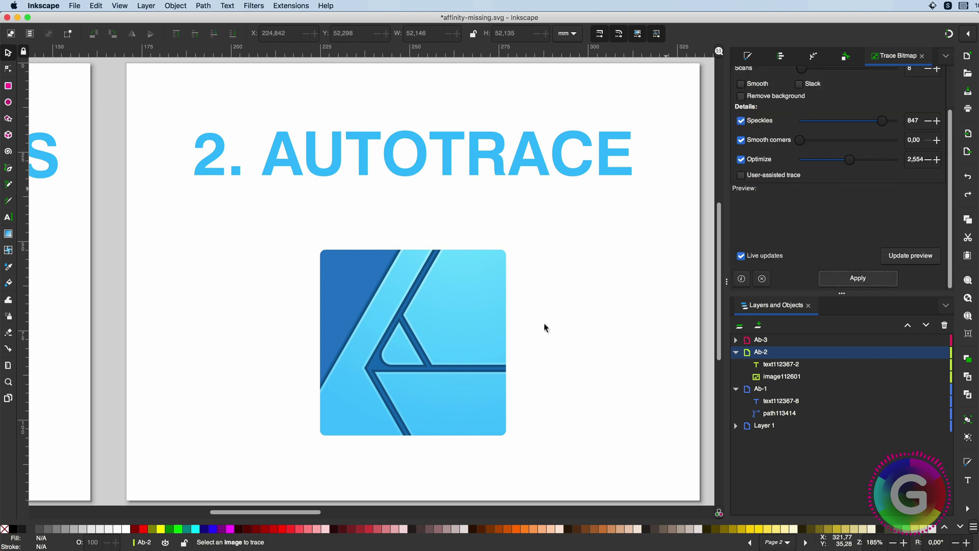
drag(464, 326, 619, 325)
key(super+z)
scroll(788, 218, up, 2)
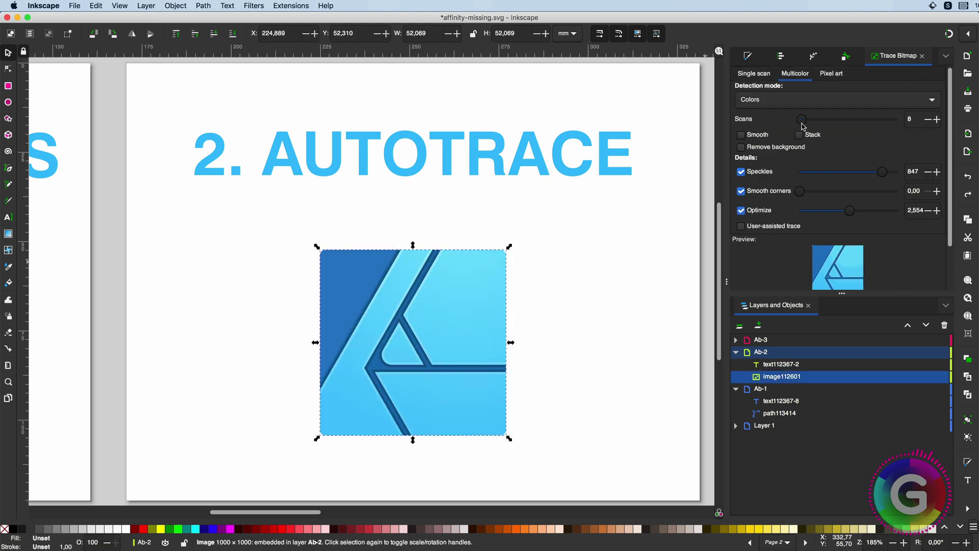
Step: Preview the Brightness steps detection mode, switch back to Colors, and trace the logo image
click(797, 105)
click(791, 91)
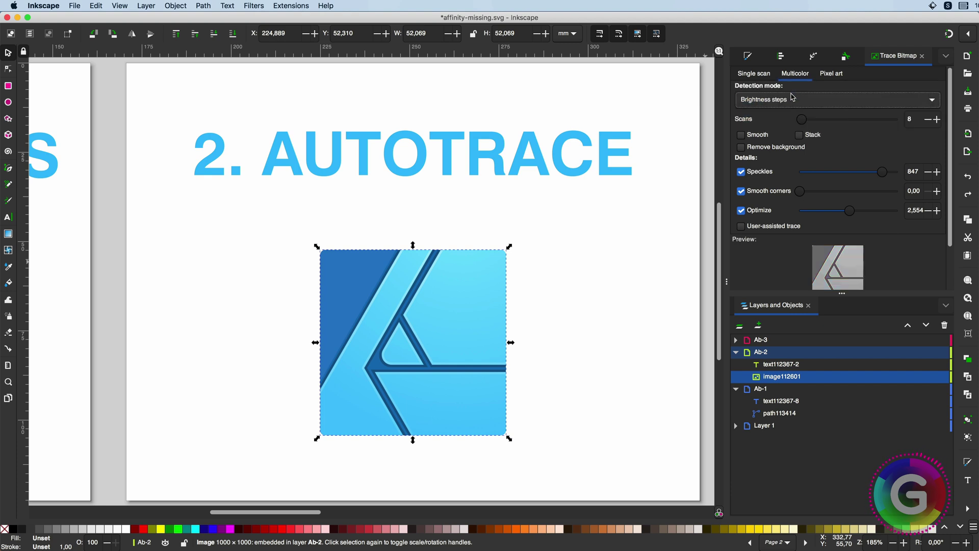
click(791, 96)
click(791, 110)
scroll(821, 168, down, 2)
click(857, 278)
Step: Move the traced group partly off the original image and resize it to about 65 by 63 mm
click(503, 330)
drag(481, 346, 640, 345)
drag(668, 437, 591, 348)
drag(549, 313, 609, 289)
mouse_move(536, 325)
mouse_down()
mouse_move(208, 454)
mouse_move(267, 481)
mouse_move(412, 453)
mouse_up()
Step: Enter the traced group and examine the nodes of its light blue path
click(678, 326)
double_click(599, 327)
click(599, 327)
double_click(599, 327)
click(575, 295)
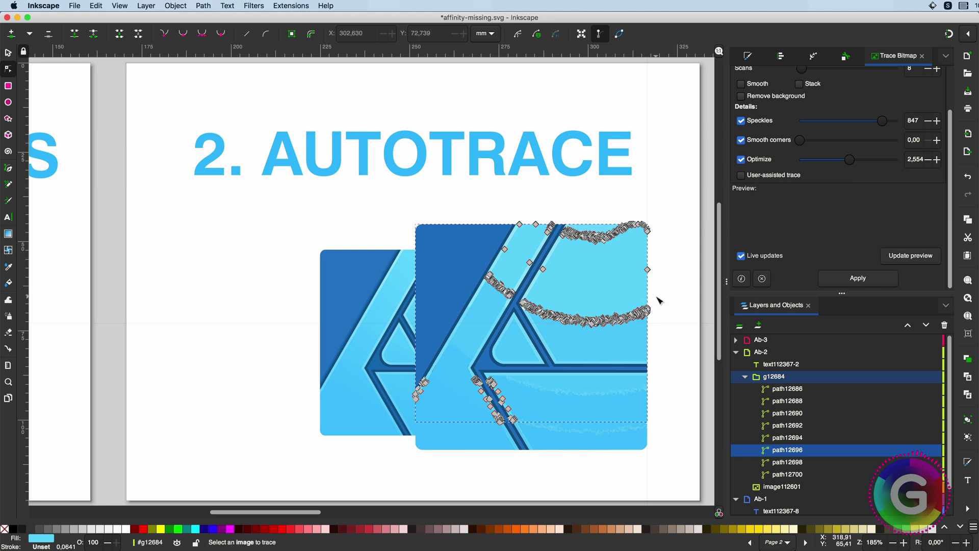
click(637, 201)
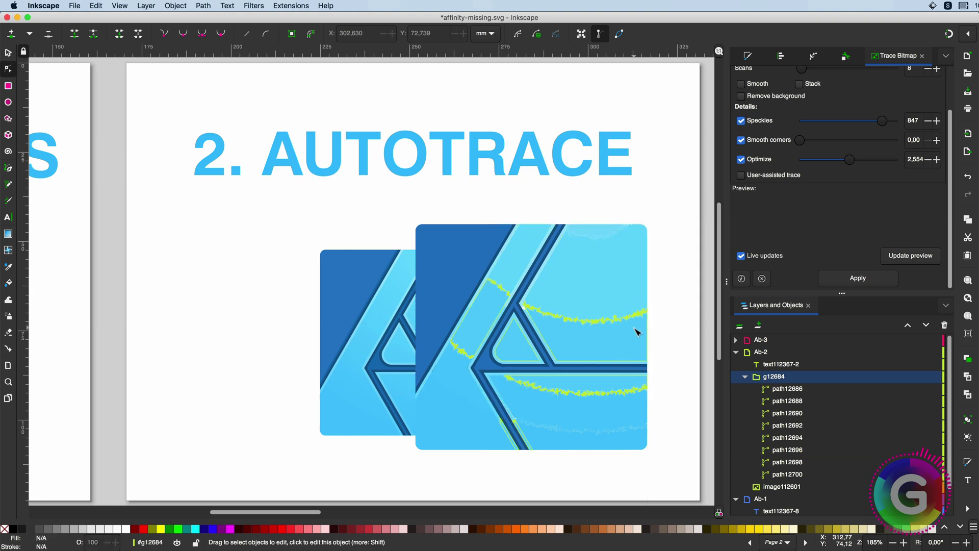
Step: Delete the upper light blue path from the traced group, and delete the remaining traced group
click(8, 53)
click(596, 253)
key(Delete)
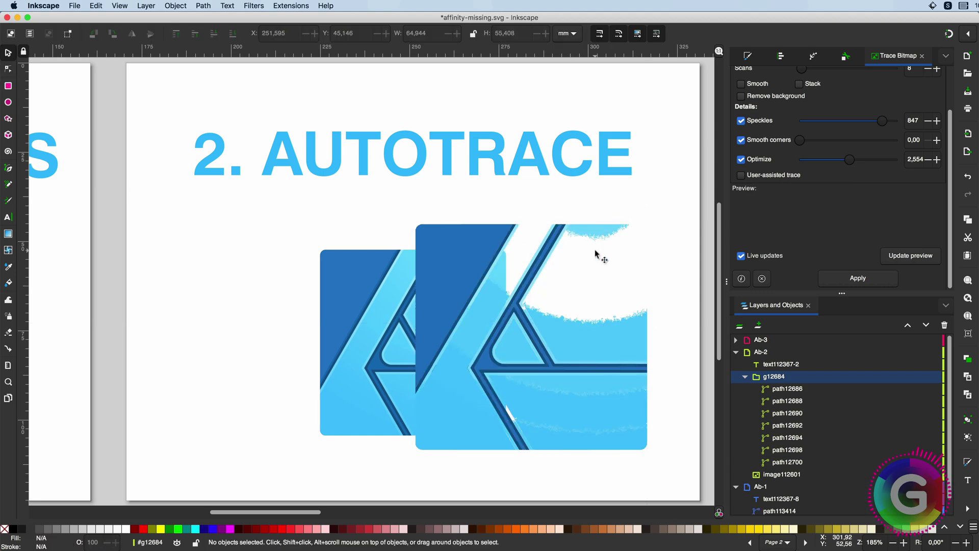
click(758, 379)
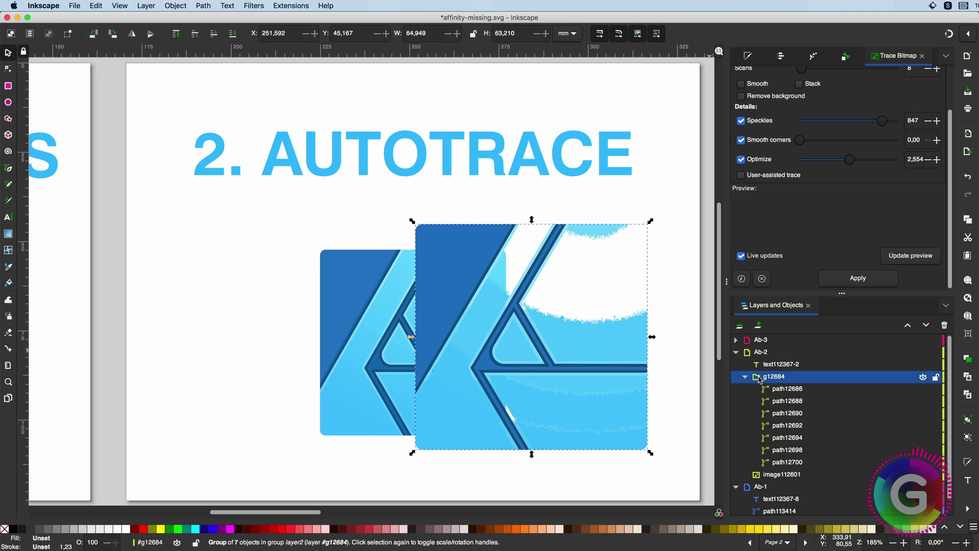
click(944, 326)
Step: Bucket-fill the six colour regions of the logo on the Fill Tool page, filling by visible colors
drag(299, 512, 400, 509)
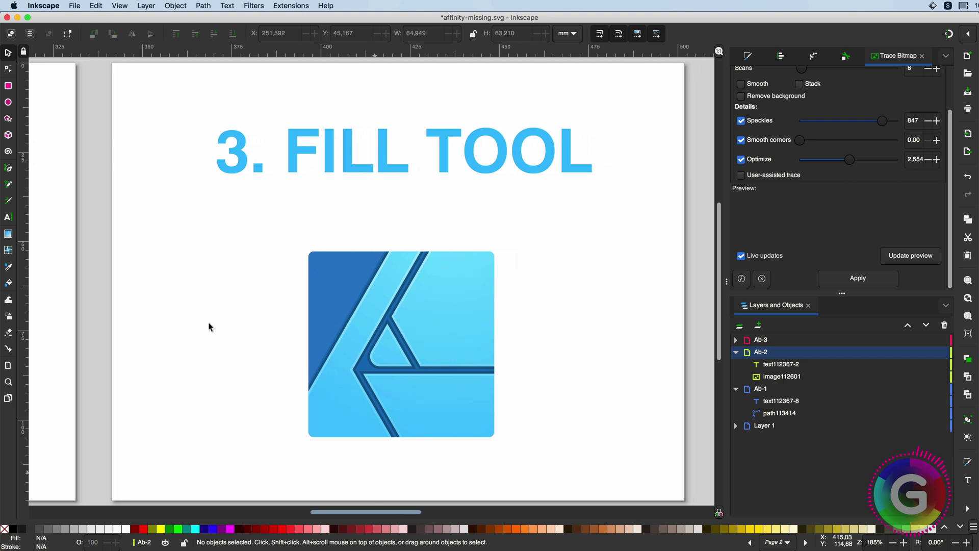
click(9, 283)
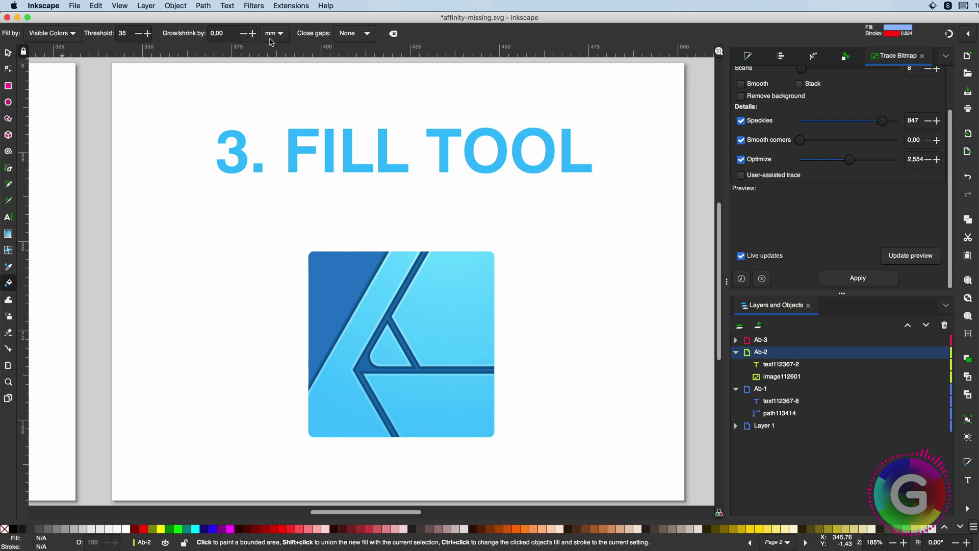
click(456, 303)
click(446, 396)
click(391, 353)
click(359, 327)
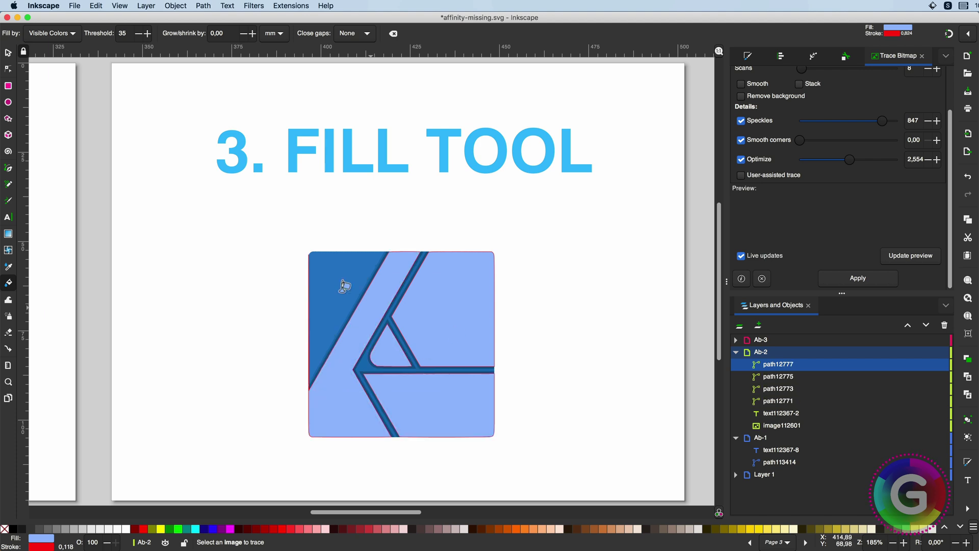
click(334, 284)
click(397, 297)
Step: Recolor the filled line shape black, the upper-right region light blue and the lower-right region magenta
click(10, 53)
click(748, 56)
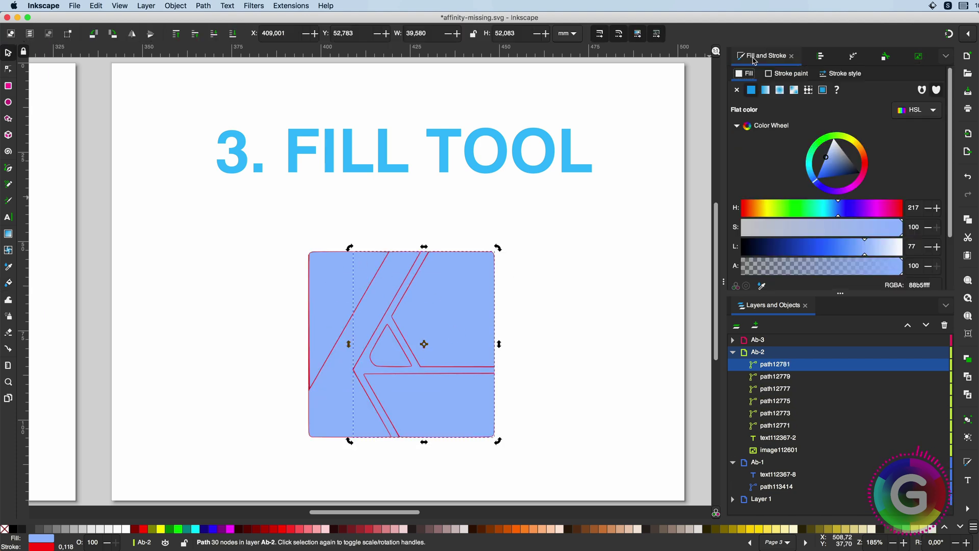
click(859, 173)
click(467, 316)
click(810, 169)
click(459, 403)
click(843, 192)
Step: Recolor the filled diagonal band dark blue and the logo's upper-left triangle light turquoise
click(375, 301)
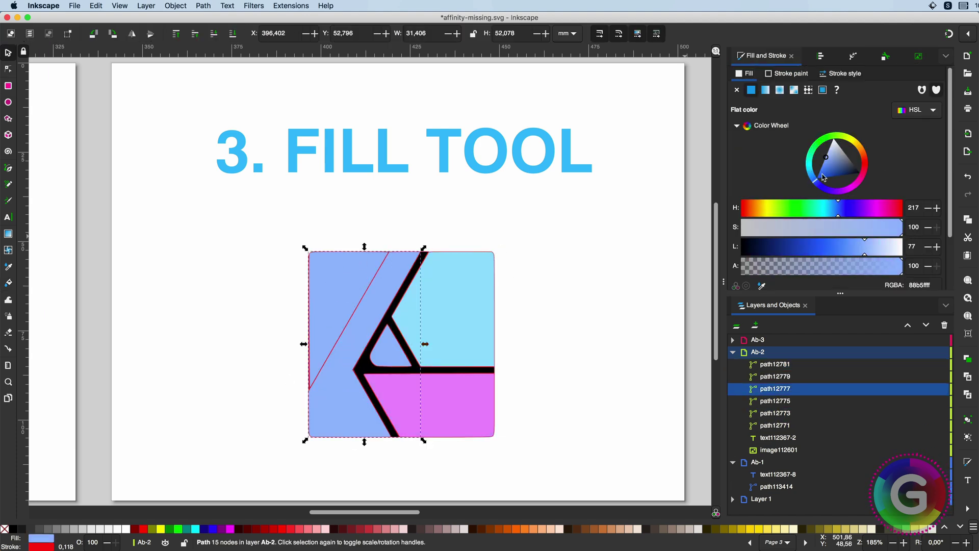
click(836, 170)
click(337, 296)
click(809, 161)
Step: Move the turquoise triangle off the logo to its upper left and delete it
key(Escape)
double_click(333, 321)
click(8, 53)
drag(339, 284, 260, 271)
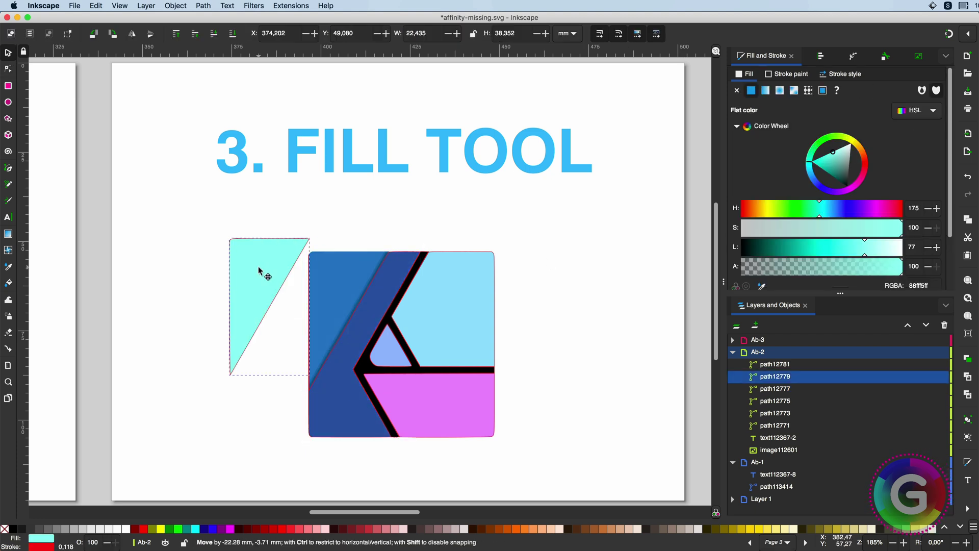
key(Delete)
Step: Delete the remaining filled paths together with the title text object text112367-2 in layer Ab-2
click(776, 366)
shift+click(788, 427)
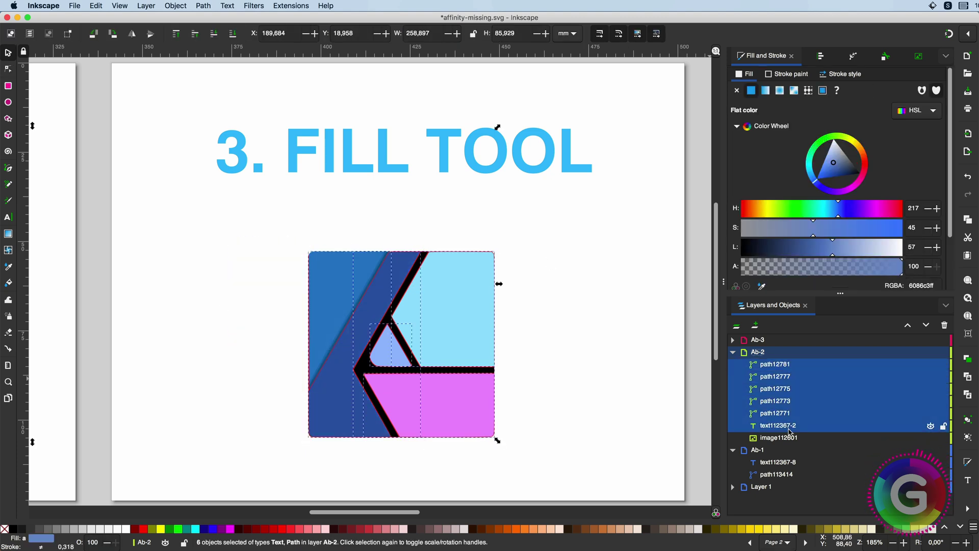
click(944, 325)
Step: Draw a green rectangle beside the logo and a grey circle about 30 mm wide overlapping its lower-right corner
click(8, 234)
click(8, 86)
drag(149, 263, 279, 390)
click(8, 102)
drag(841, 163, 819, 166)
drag(186, 347, 293, 453)
drag(839, 166, 852, 169)
click(8, 53)
click(206, 229)
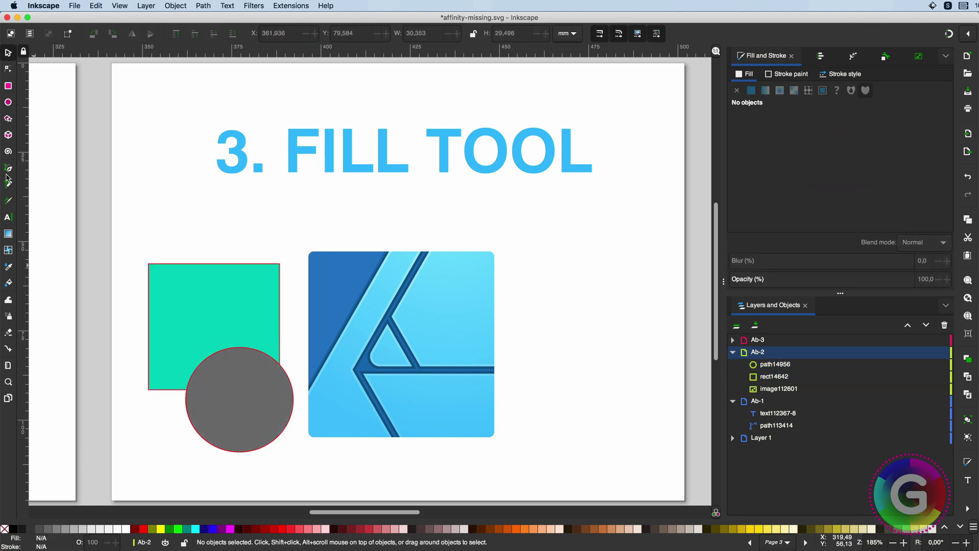
Step: Bucket-fill the part of the rectangle not covered by the circle and recolor the new shape crimson with hue 344
click(9, 283)
click(190, 313)
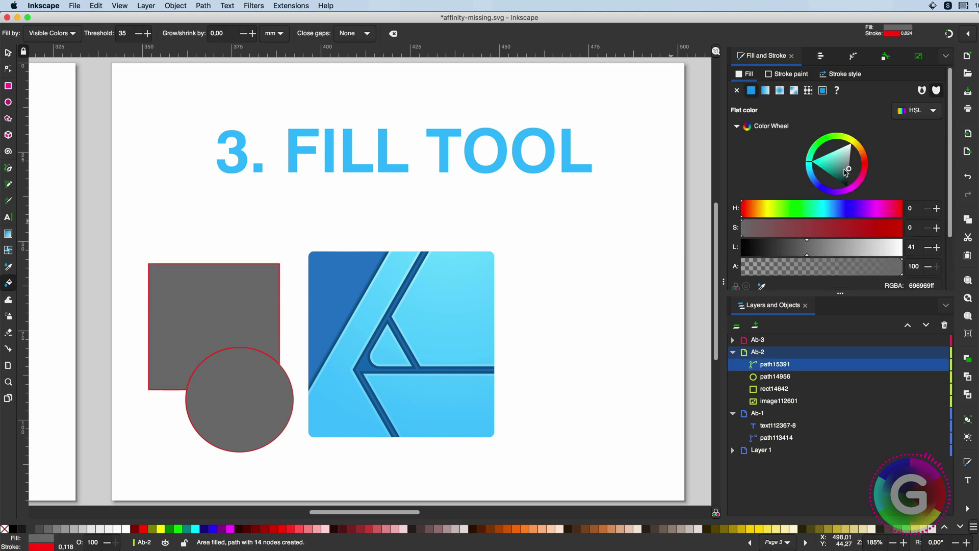
drag(842, 171, 830, 160)
click(866, 174)
Step: Move the crimson fill shape to the other side of the logo and display its nodes
key(s)
drag(216, 293, 579, 281)
key(n)
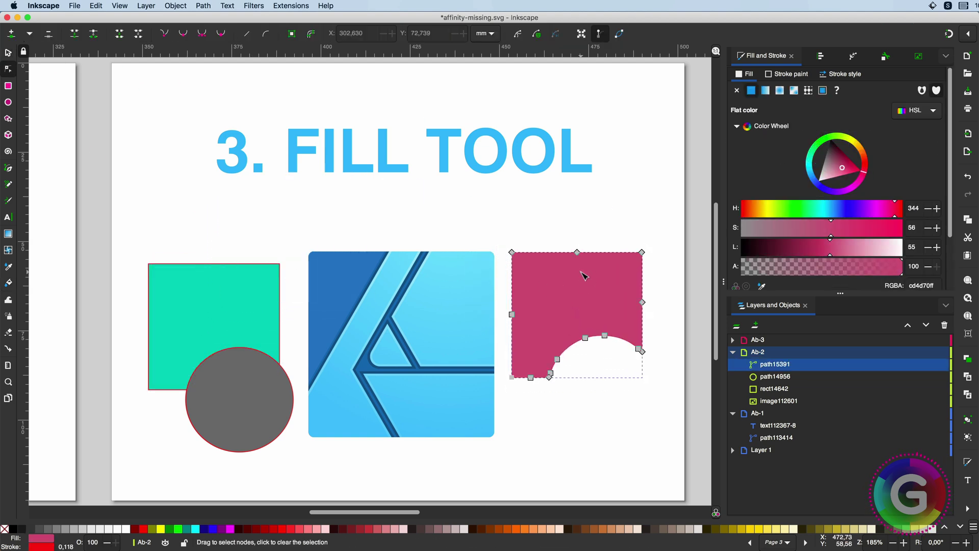
Step: Delete the rectangle and circle, and delete the crimson fill shape
key(s)
drag(125, 213, 298, 464)
key(Delete)
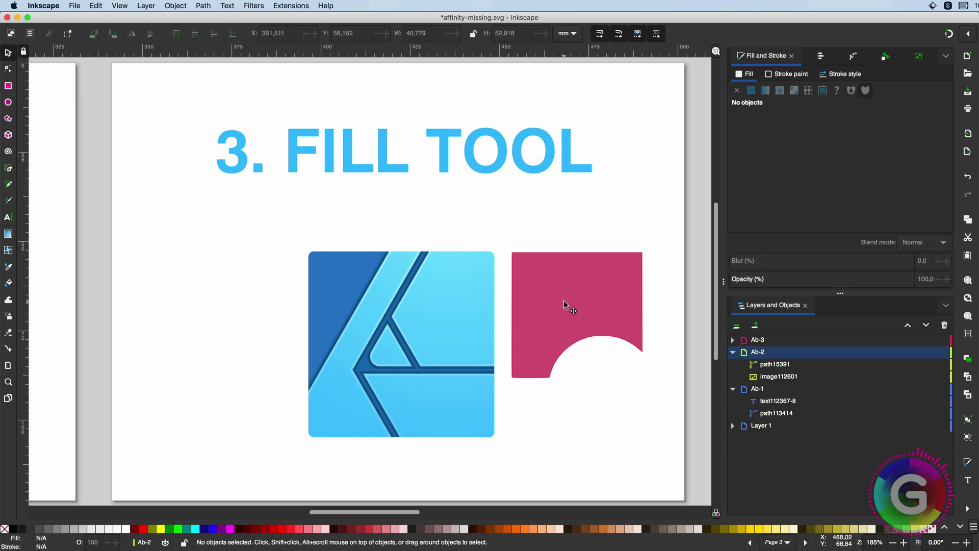
click(567, 305)
key(Delete)
Step: Edit the gradient rectangle on the Meshes page with the Mesh tool and recolor its central node green
drag(401, 514, 501, 512)
click(414, 389)
click(8, 250)
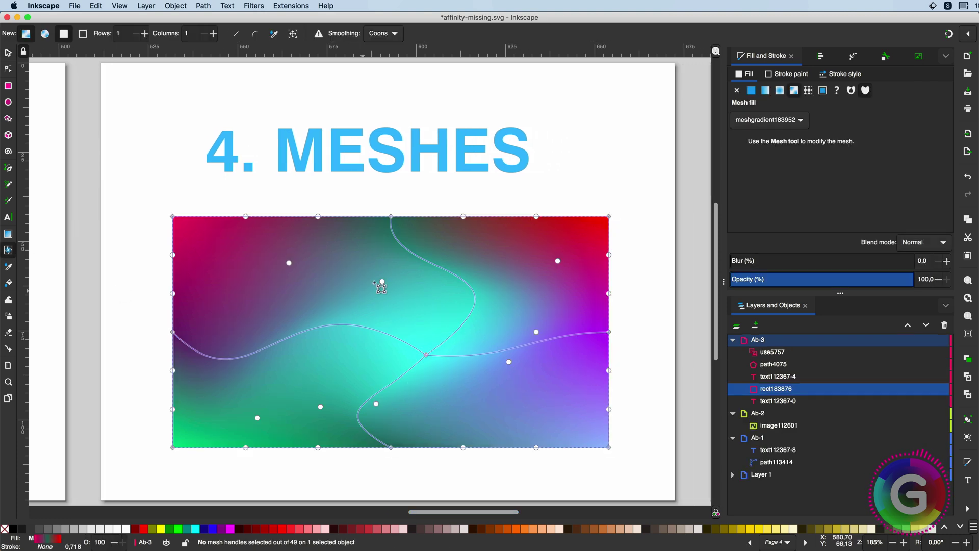
click(427, 354)
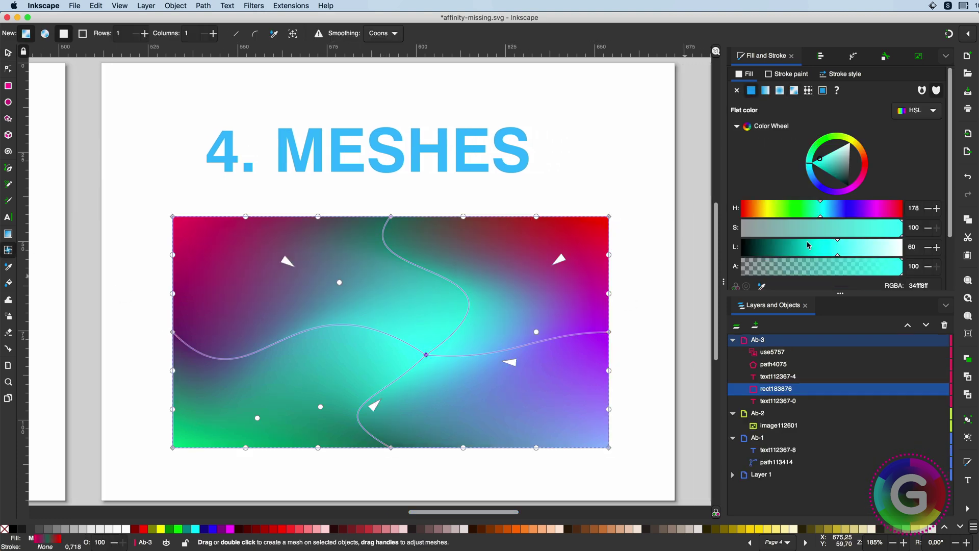
click(799, 210)
Step: Recolor the mesh's upper-left corner node light yellow with hue 56
click(173, 217)
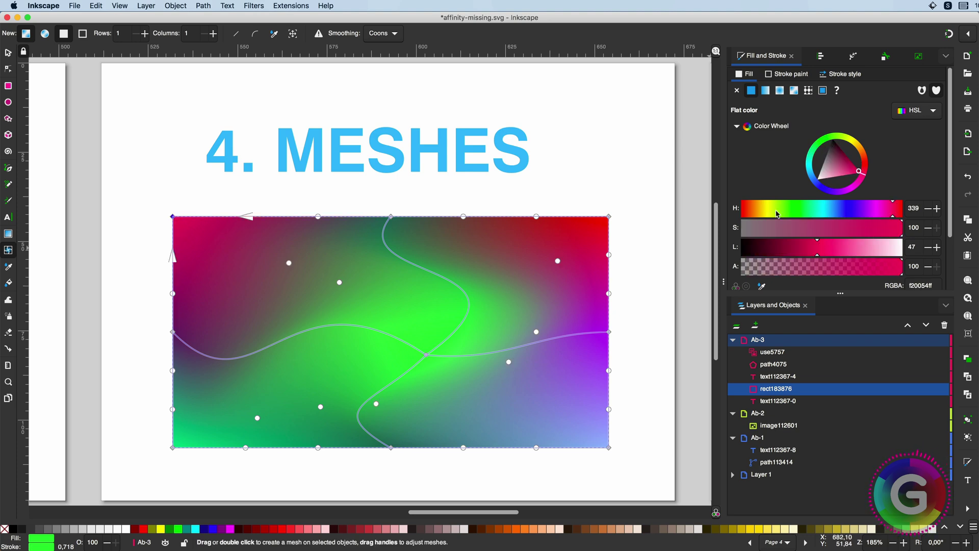
click(766, 211)
click(856, 248)
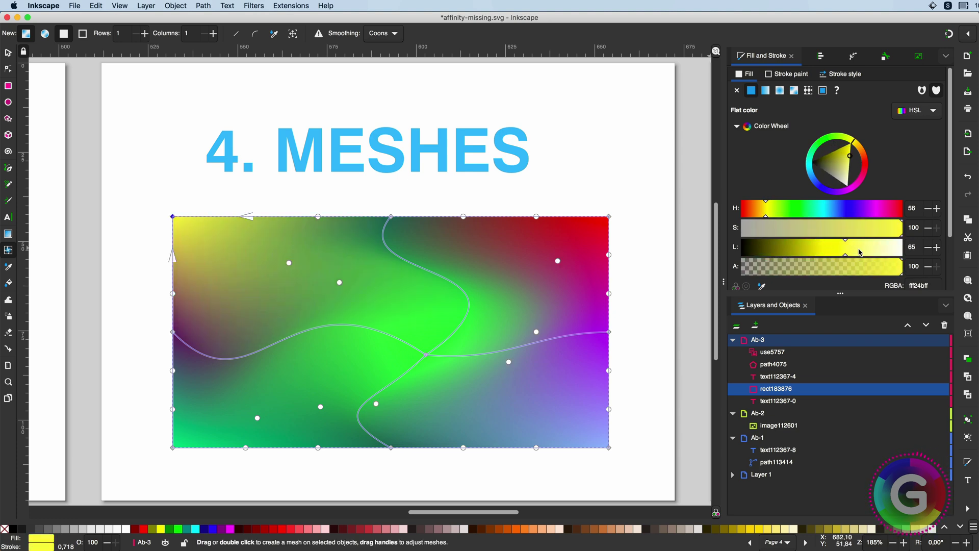
Step: Recolor the mesh's left-edge middle node green and pull the central node's lower-right handle downward
click(173, 332)
drag(843, 137, 803, 149)
drag(509, 361, 521, 412)
Step: Recolor the mesh's right-edge nodes light cyan at the lower corner, blue midway and magenta with hue 308 at the upper corner
click(608, 447)
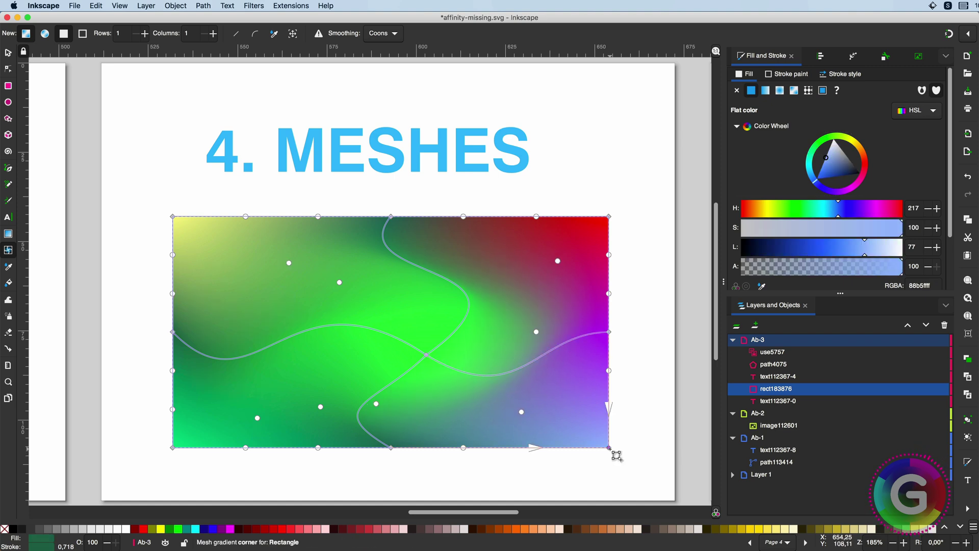
drag(813, 174, 808, 163)
click(609, 332)
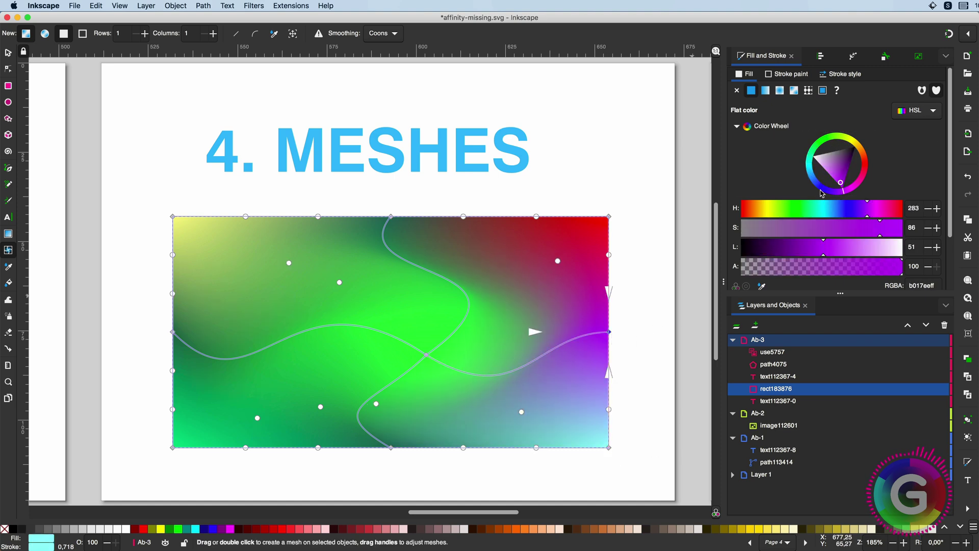
click(609, 217)
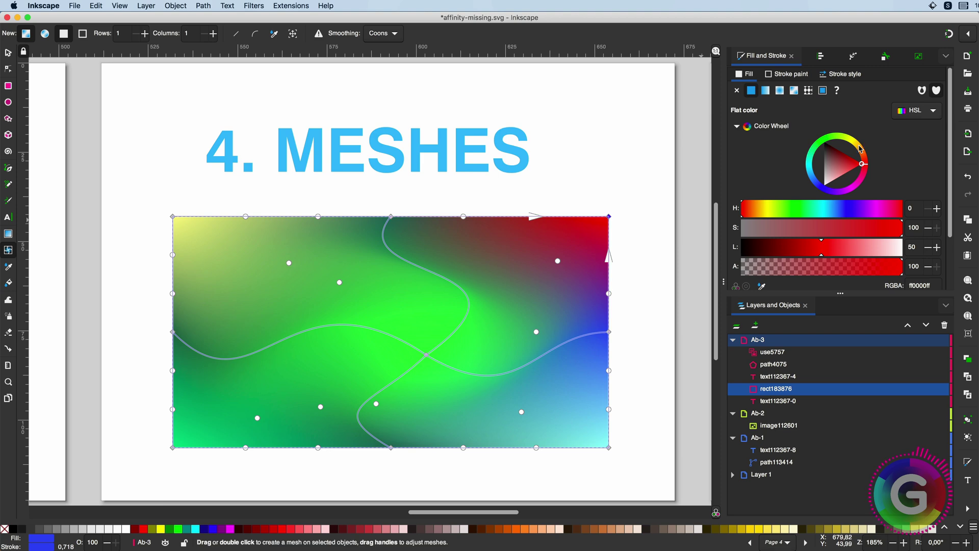
drag(861, 150, 863, 198)
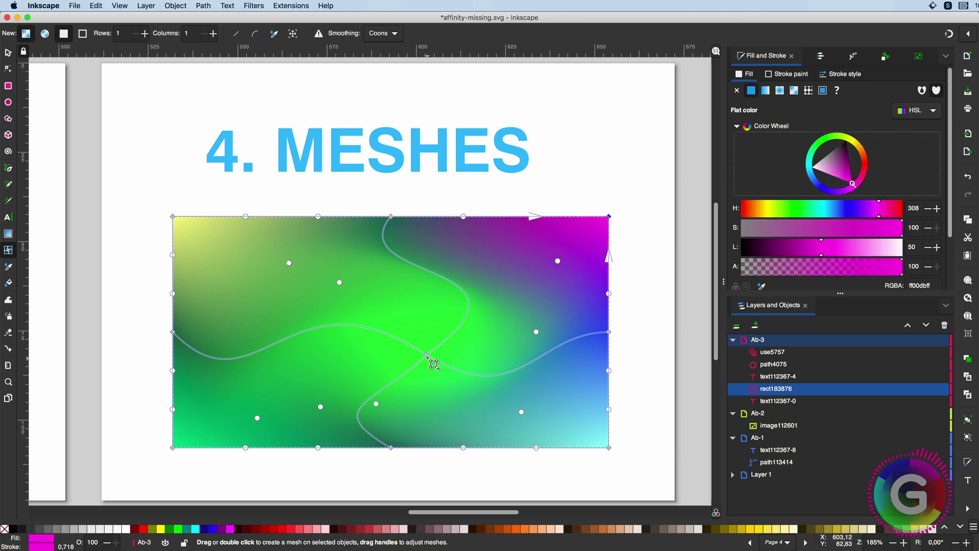
Step: Nudge the central mesh node upward, and split the left half with a new column, reshaping the curves around its new node
mouse_move(427, 355)
mouse_down()
mouse_move(403, 320)
mouse_move(426, 346)
mouse_up()
double_click(250, 352)
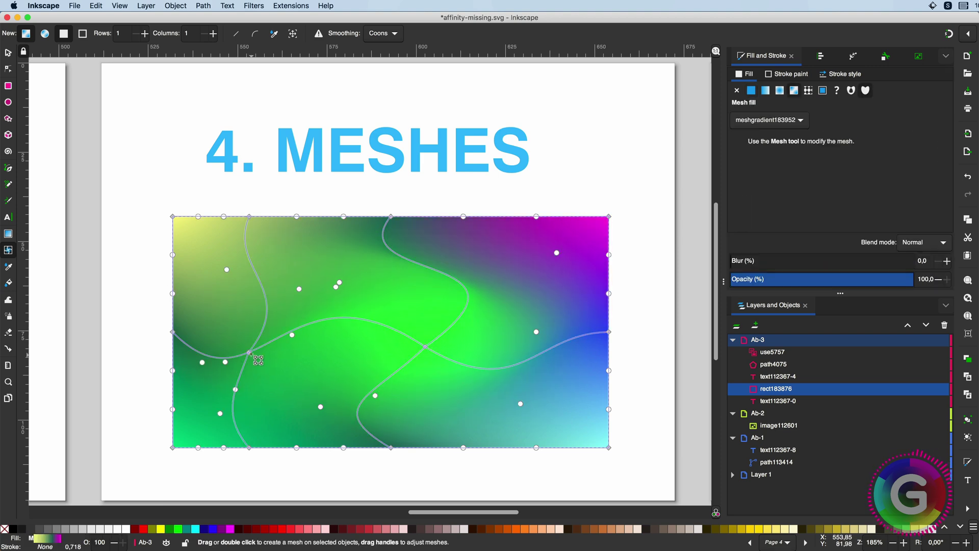
drag(250, 353, 259, 417)
drag(251, 318, 226, 352)
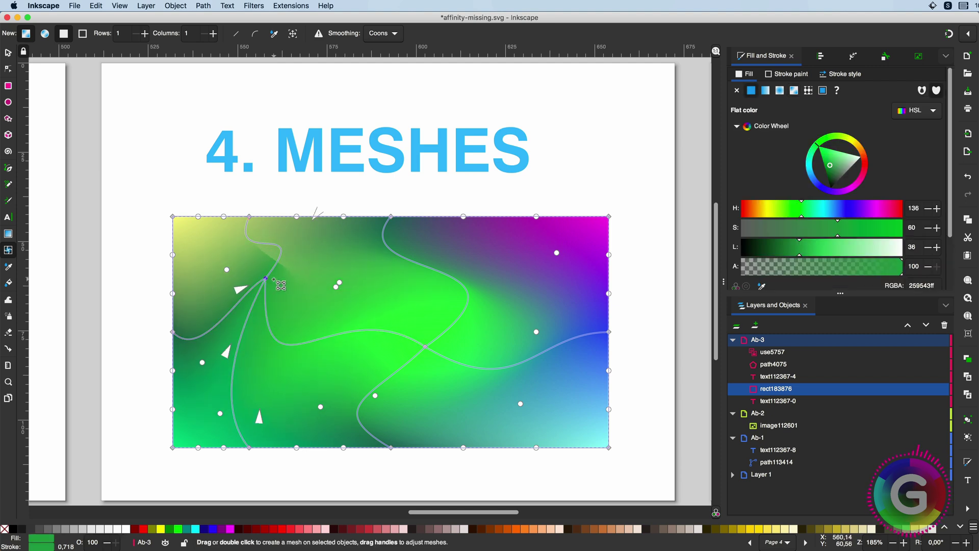
Step: Recolor the new mesh node yellow-green with H 67, S 88, L 40, and reposition the surrounding curve handles
click(772, 210)
drag(845, 150, 838, 149)
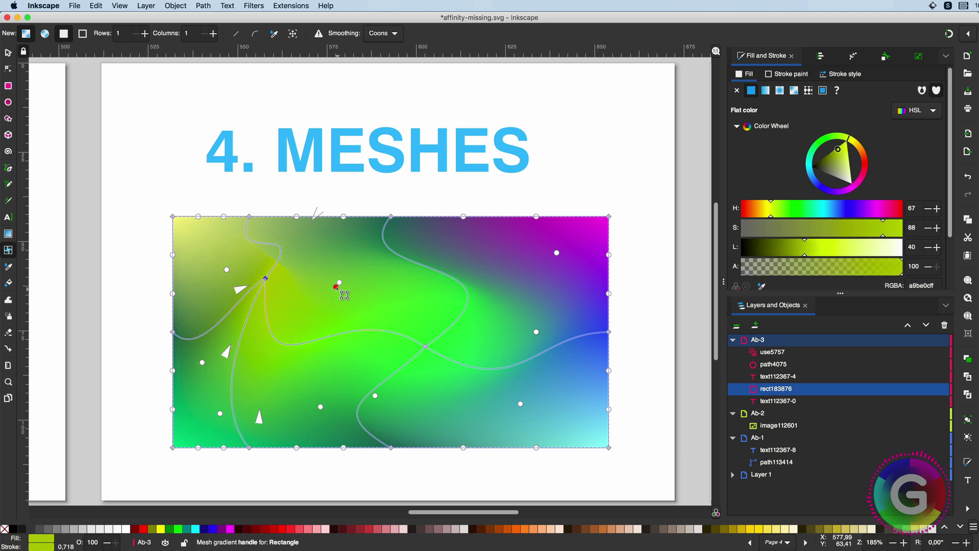
drag(336, 286, 316, 334)
drag(341, 283, 353, 267)
drag(228, 271, 403, 308)
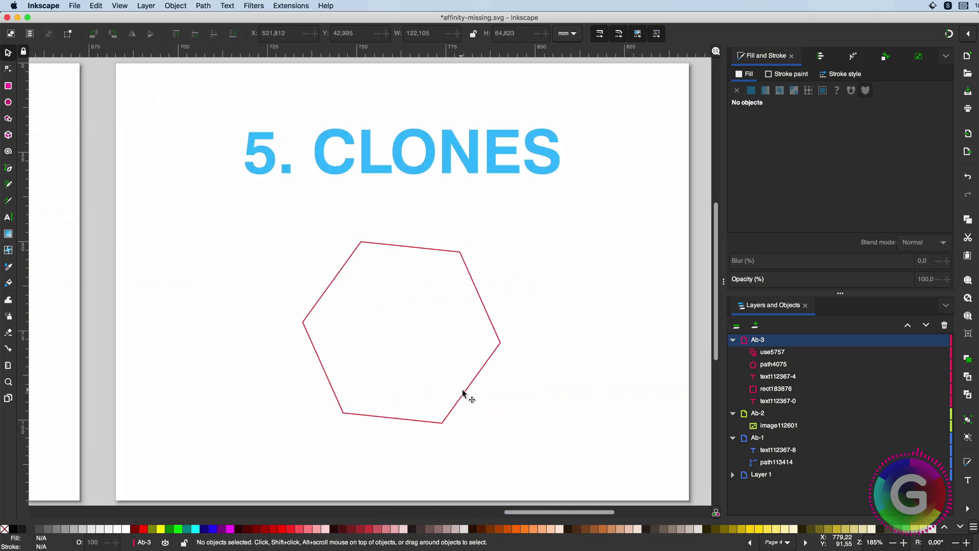
Step: Open Create Tiled Clones for the hexagon on the Clones page and examine its shift, scale, rotation, blur, color and trace settings
click(463, 393)
click(97, 6)
mouse_move(117, 143)
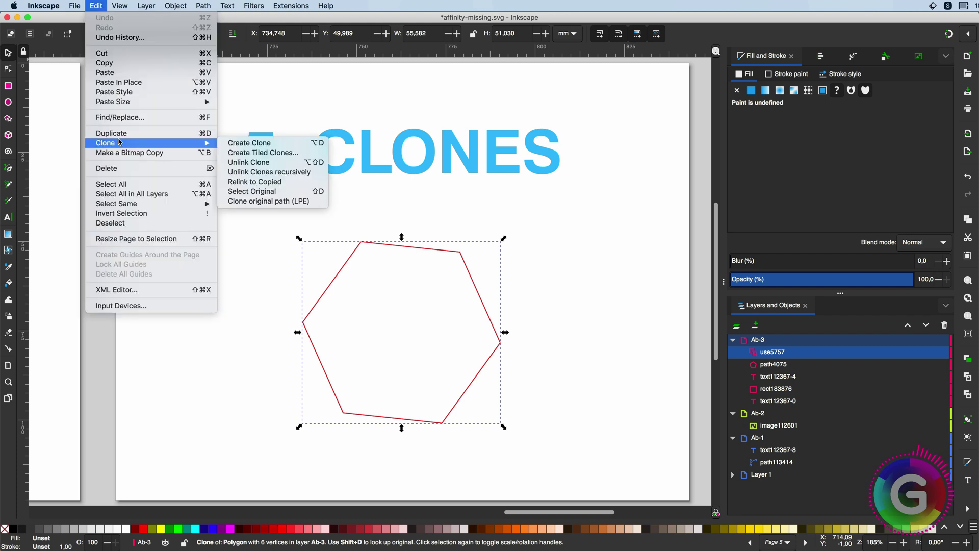
click(283, 153)
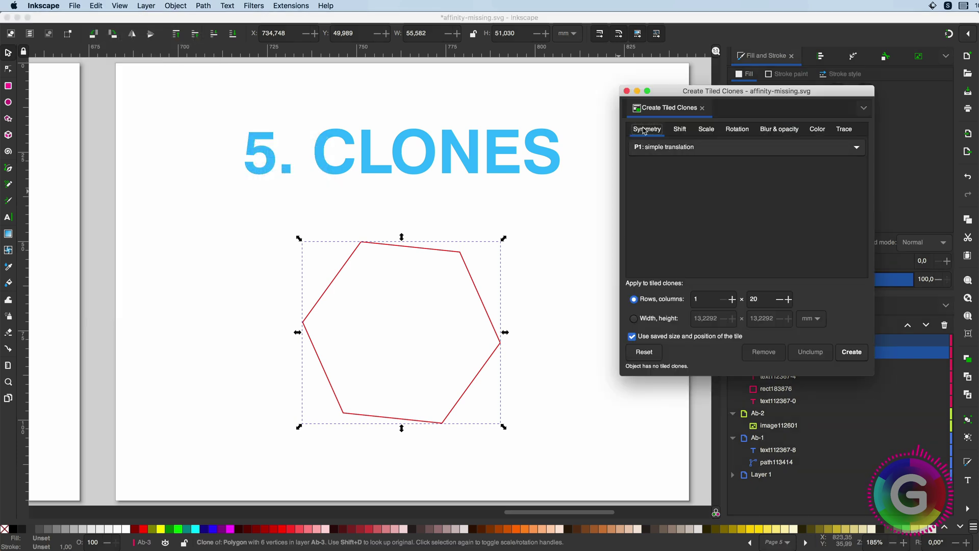
click(680, 129)
click(706, 129)
click(736, 130)
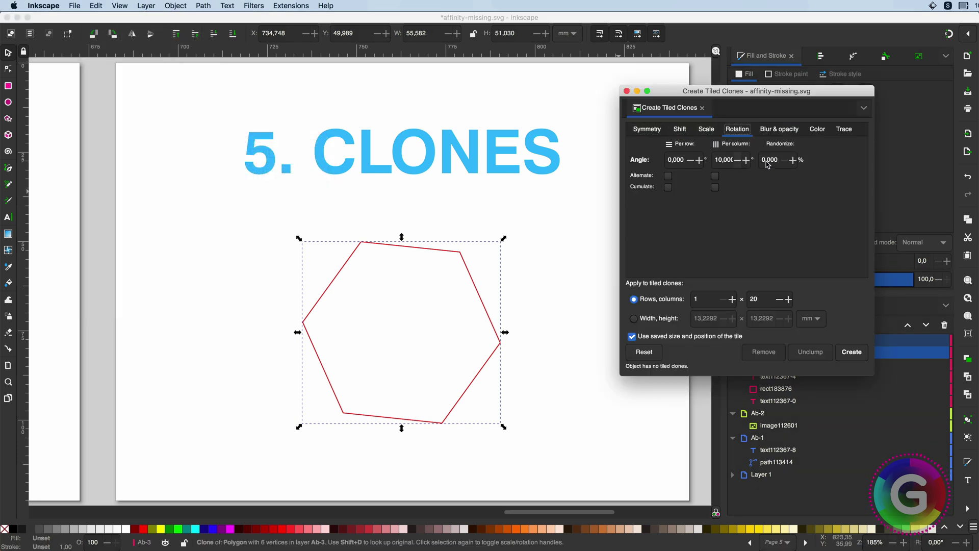
click(778, 131)
click(817, 129)
click(844, 130)
click(649, 130)
Step: Create tiled clones of the hexagon in 1 row and 20 columns, and undo them
click(849, 353)
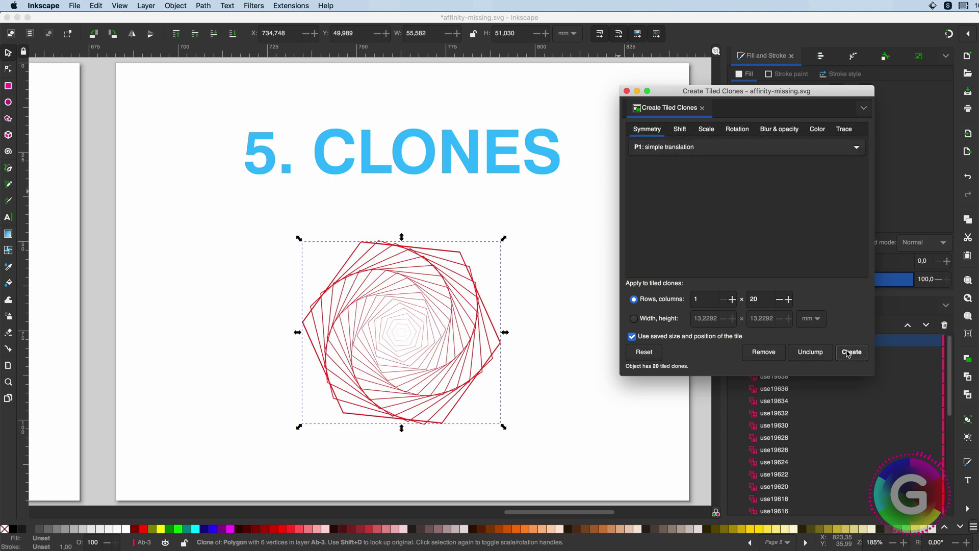
key(ctrl+z)
Step: Set the clones' blur per column to 0.4% and create 1 × 20 tiled clones of the hexagon
click(702, 133)
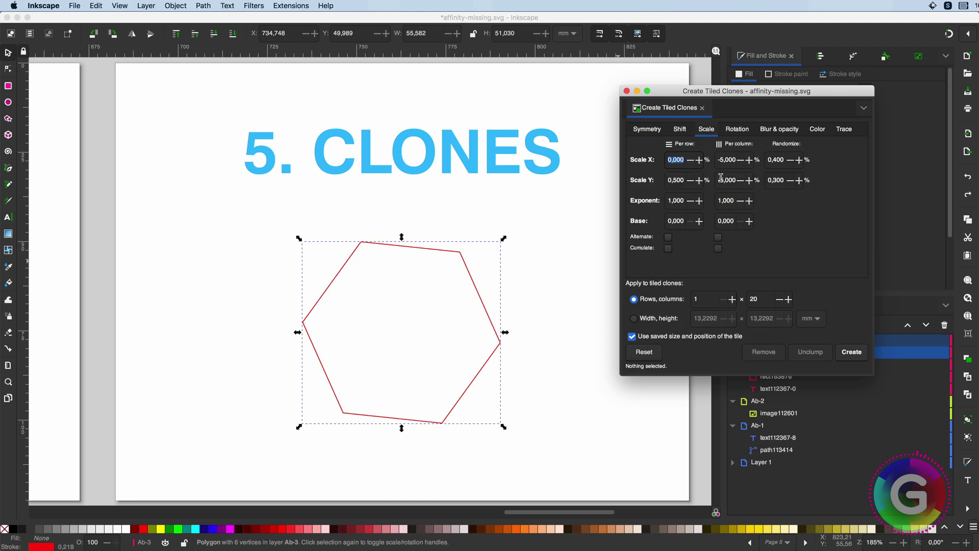
click(775, 132)
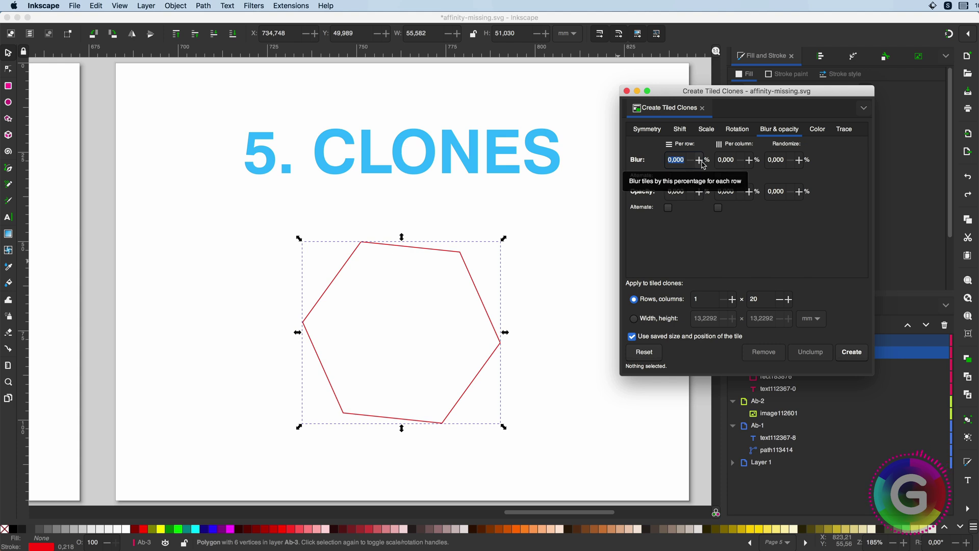
click(750, 161)
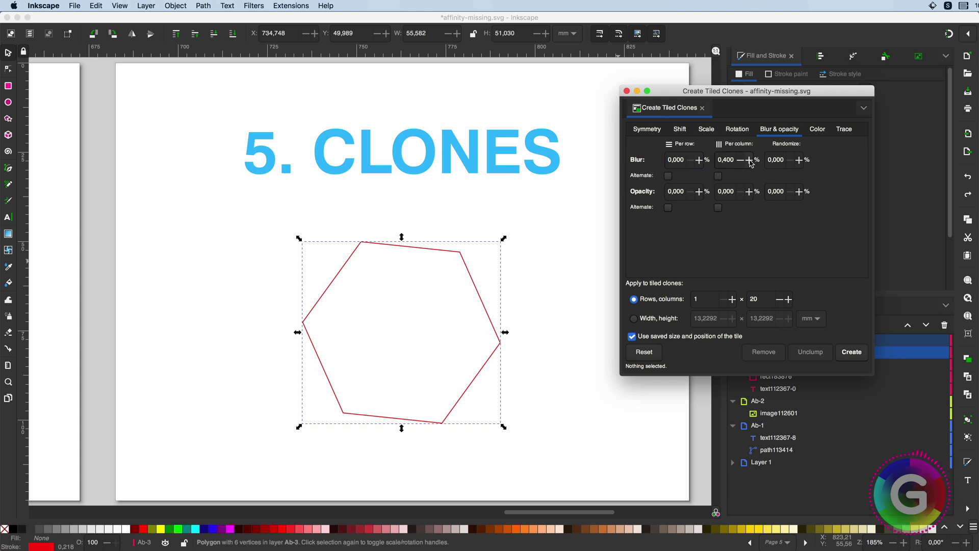
click(855, 353)
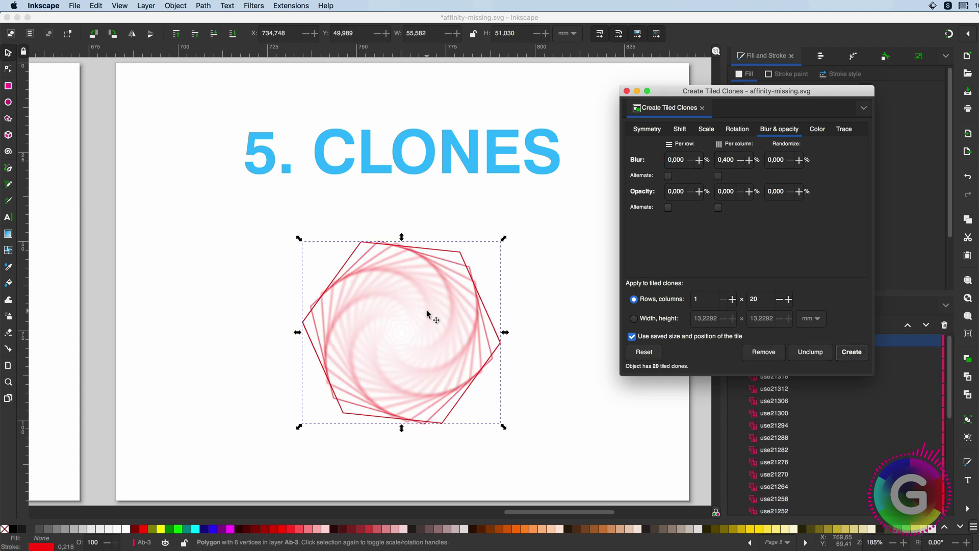
Step: Select individual blurred clones near the centre of the hexagon spiral and close the tiled clones dialog
click(414, 332)
click(412, 335)
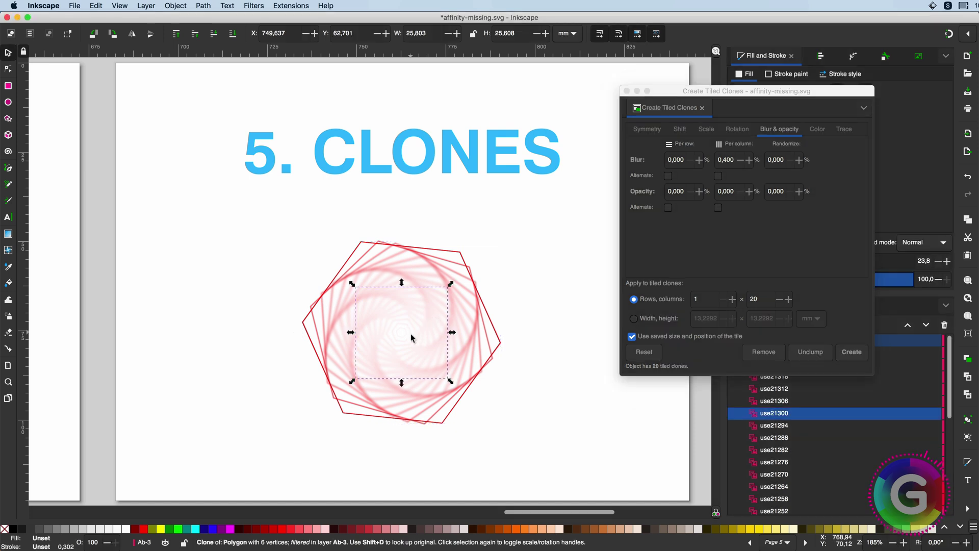
click(411, 334)
click(626, 91)
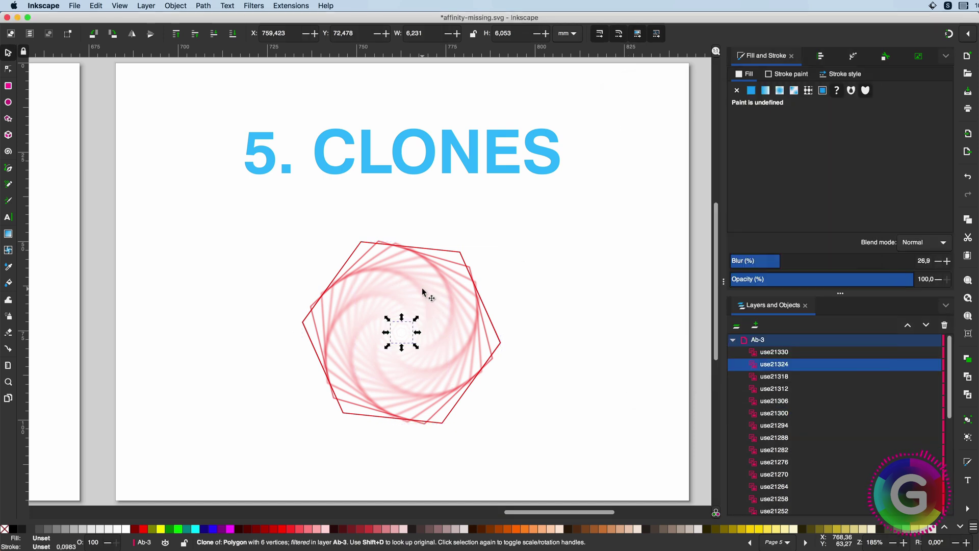
Step: Move one blurred clone out to the right of the spiral, undo the move and clear the selection
mouse_move(427, 292)
mouse_down()
mouse_move(539, 265)
mouse_move(623, 227)
mouse_up()
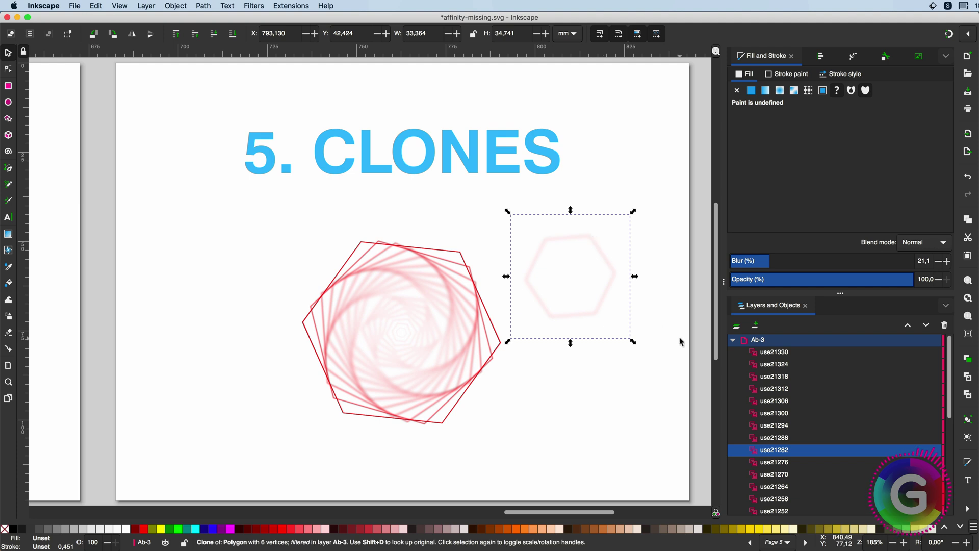
key(ctrl+z)
click(587, 371)
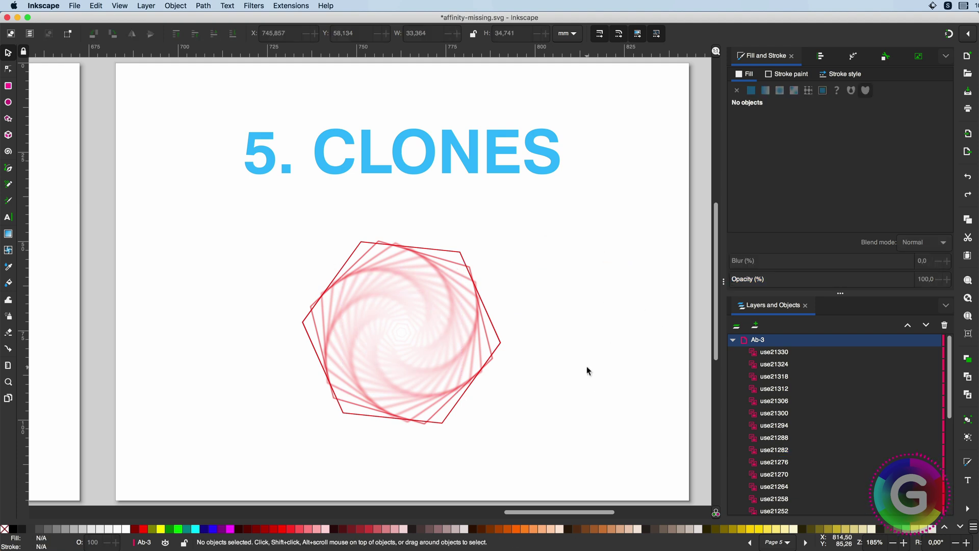